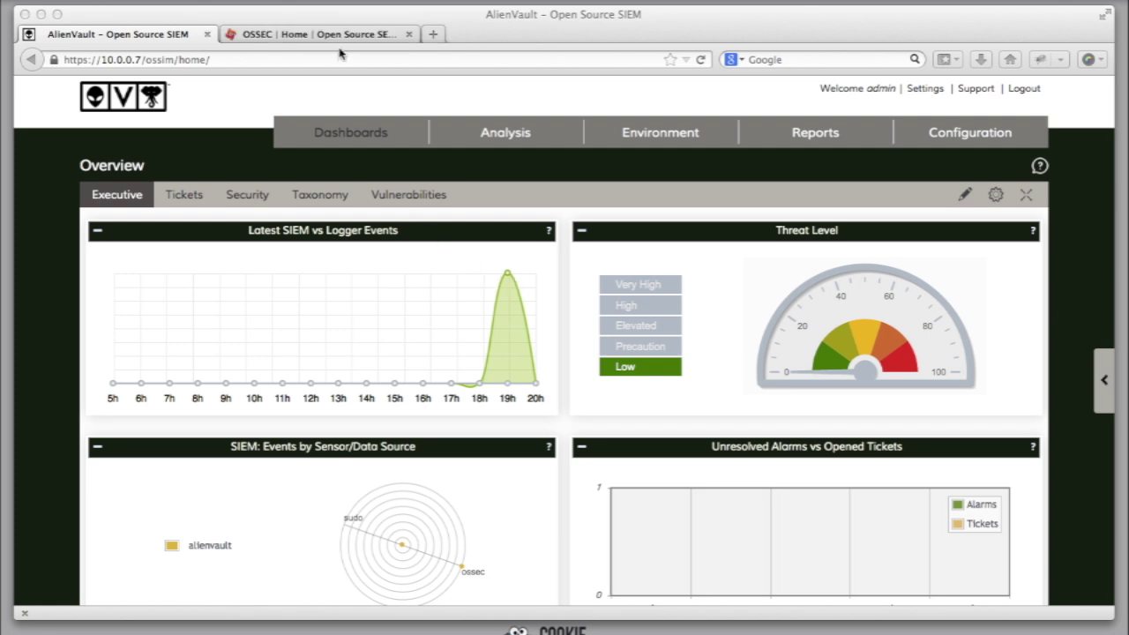
Step: SSH into the AlienVault appliance at 10.0.0.7 as root and log in with its password
click(337, 35)
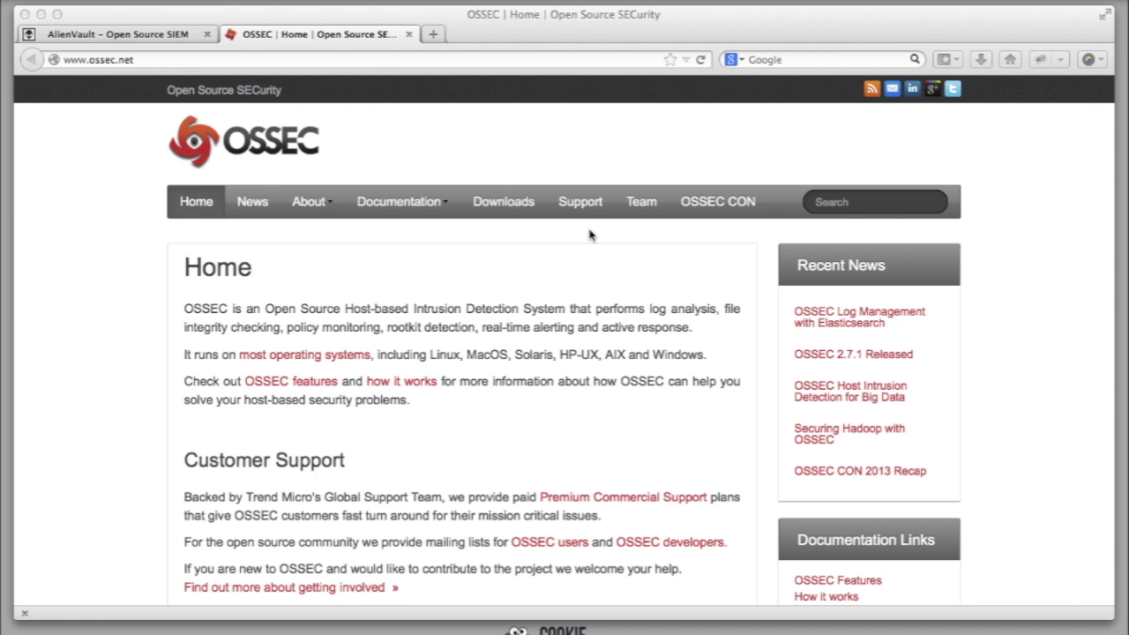
click(168, 39)
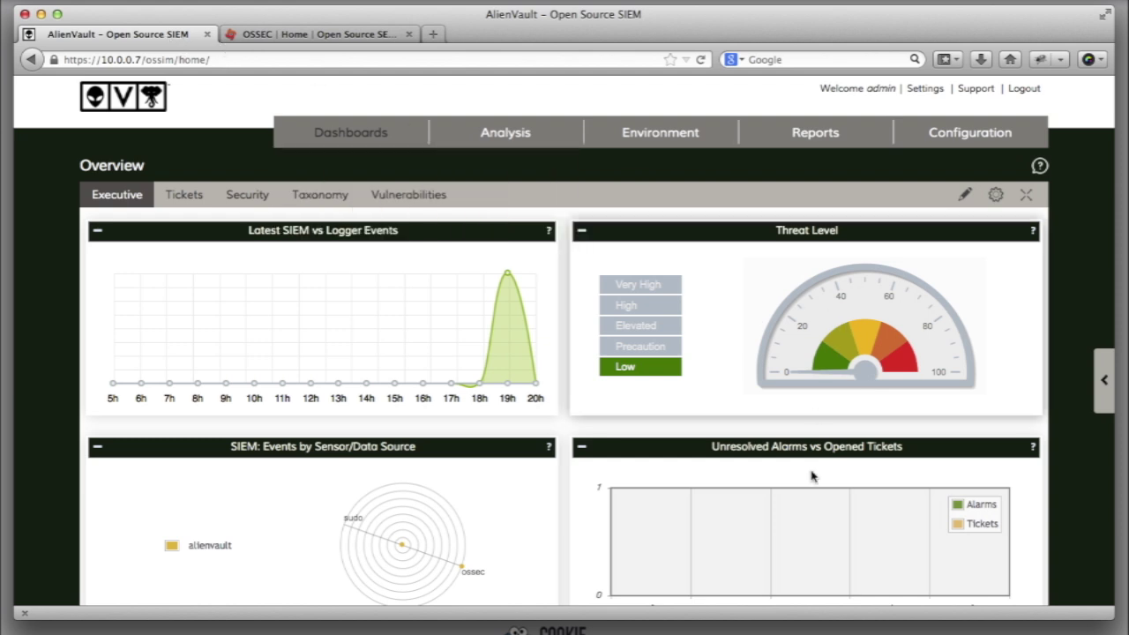
click(832, 630)
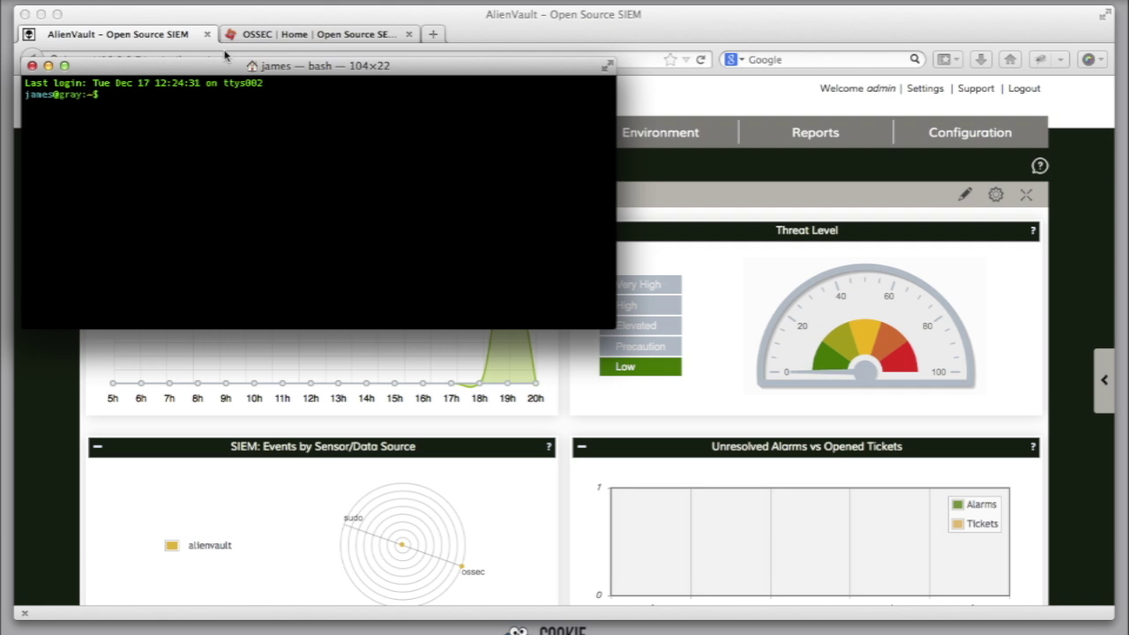
drag(215, 66, 207, 127)
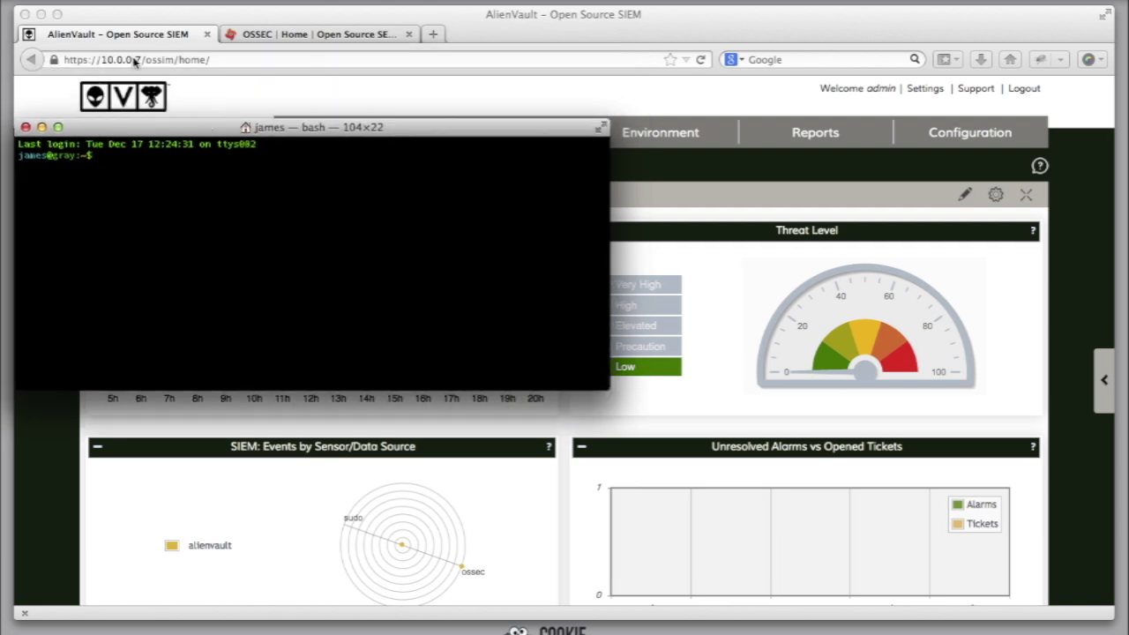
text(ssh 10.0.0.7 -l root)
key(Return)
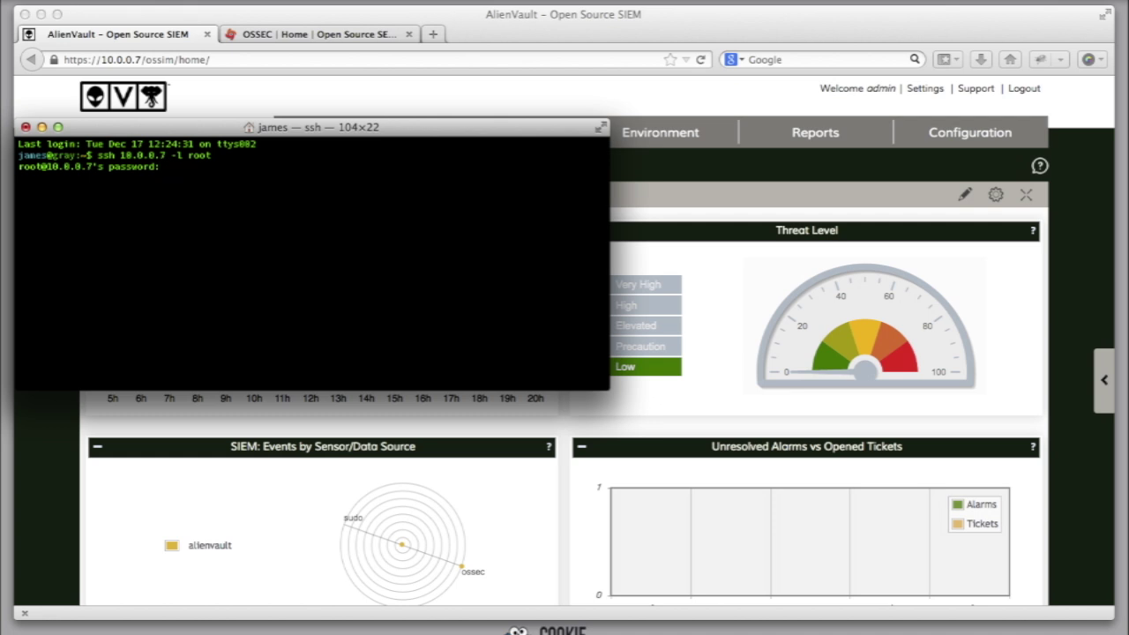
key(Return)
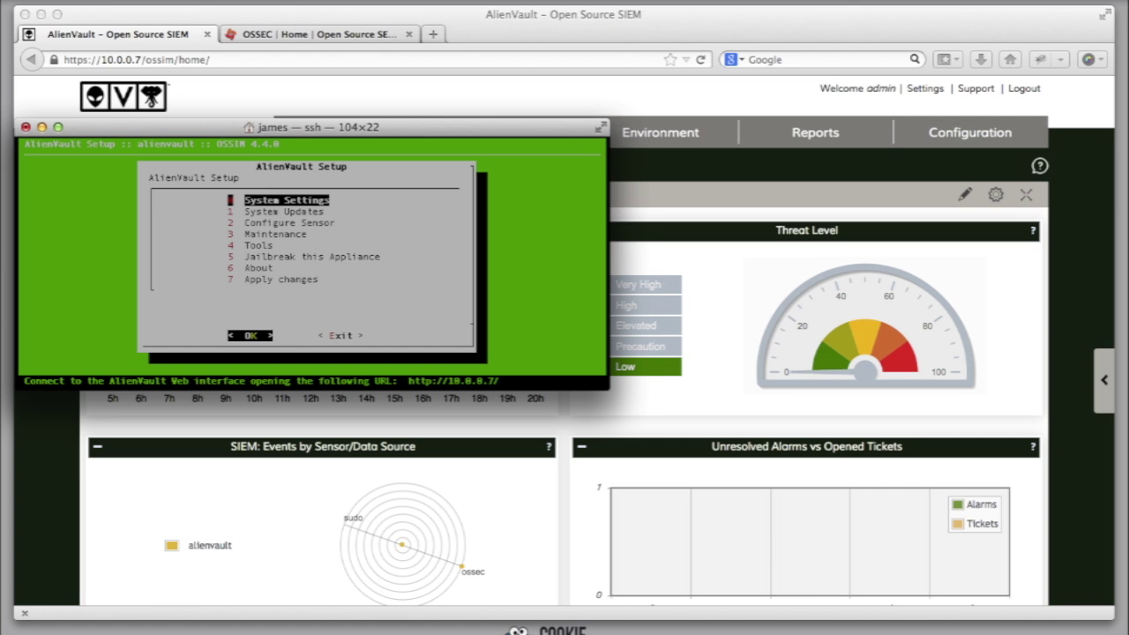
Step: Jailbreak the AlienVault appliance from the setup menu to get a root shell
key(Down)
key(Down)
key(Down)
key(Down)
key(Down)
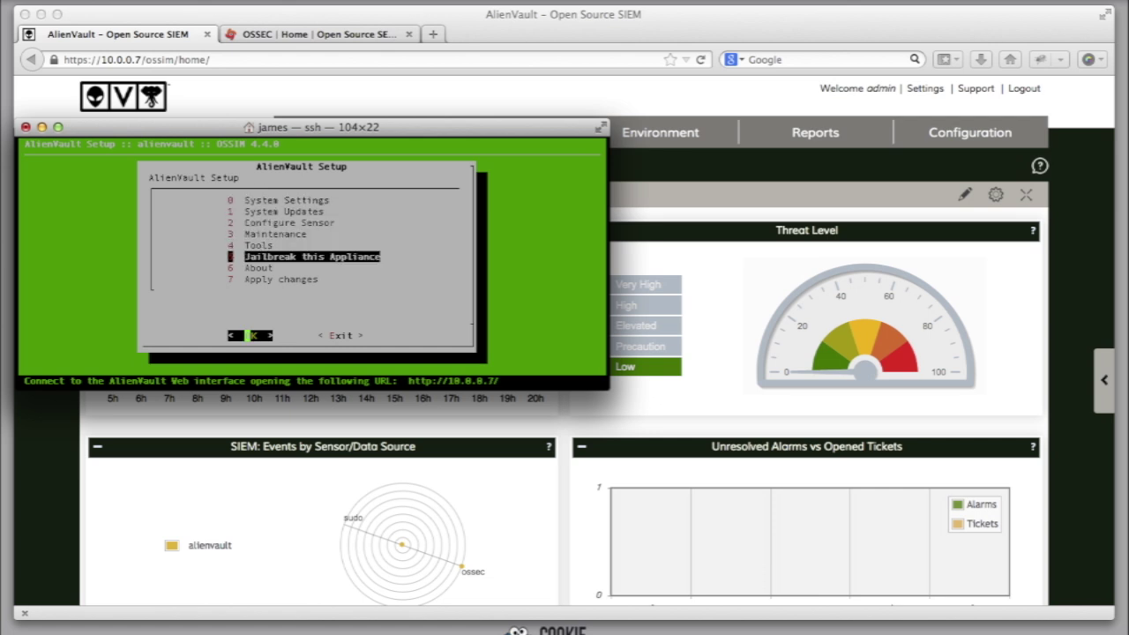
key(Return)
key(Left)
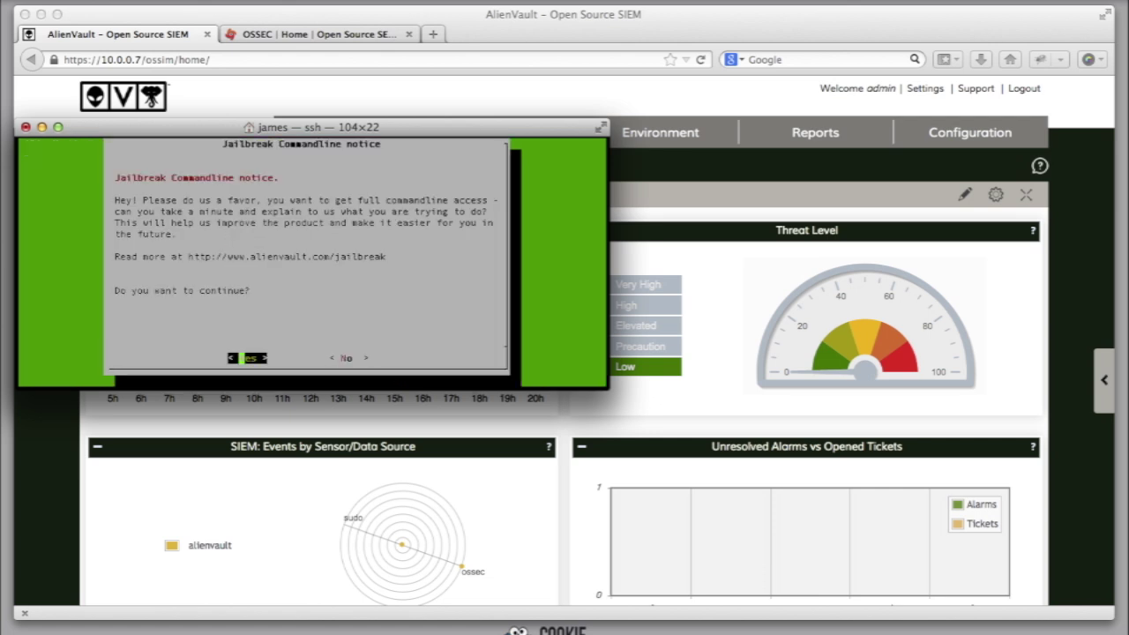
key(Return)
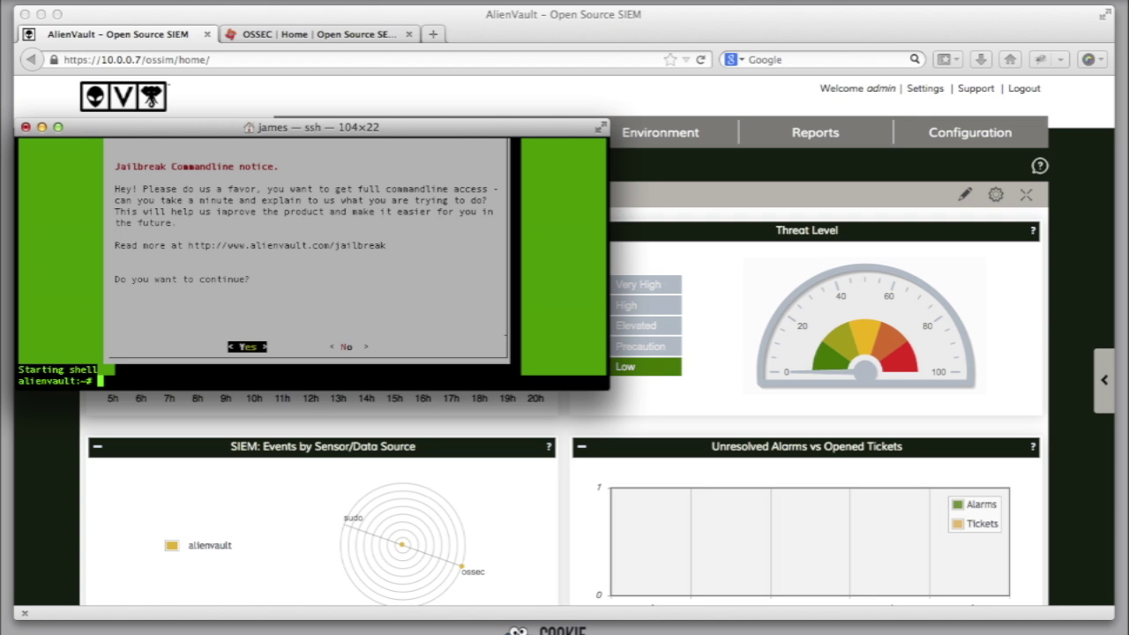
Step: Change into /var/ossec/bin, list its OSSEC programs, and enter the manage_agents command
text(cd /var/ossec/bin/)
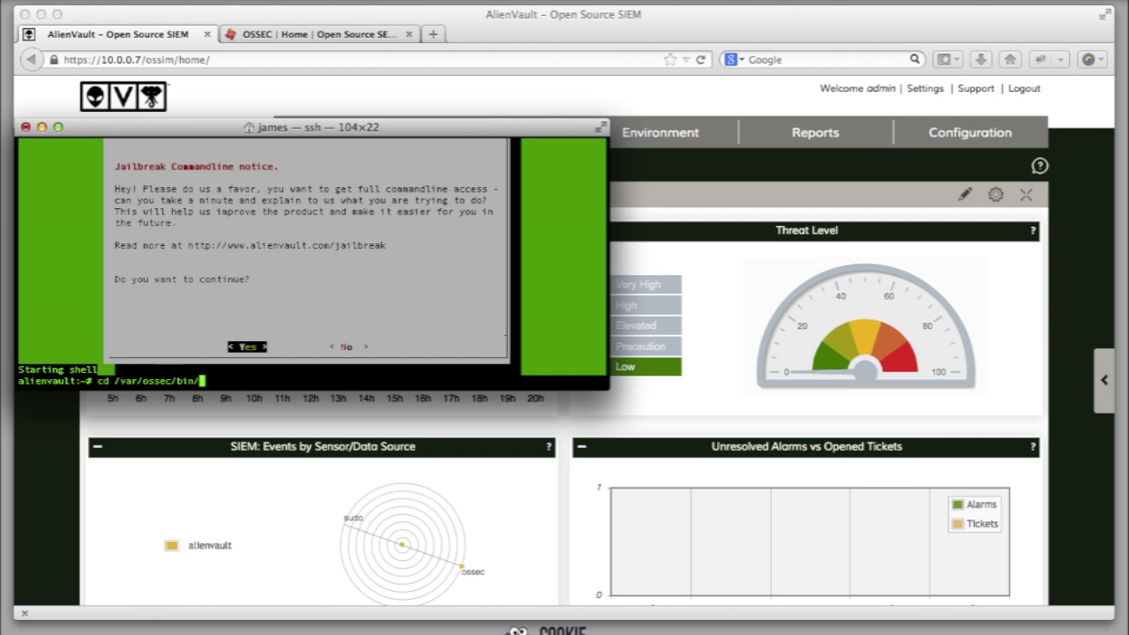
key(Return)
text(ls)
key(Return)
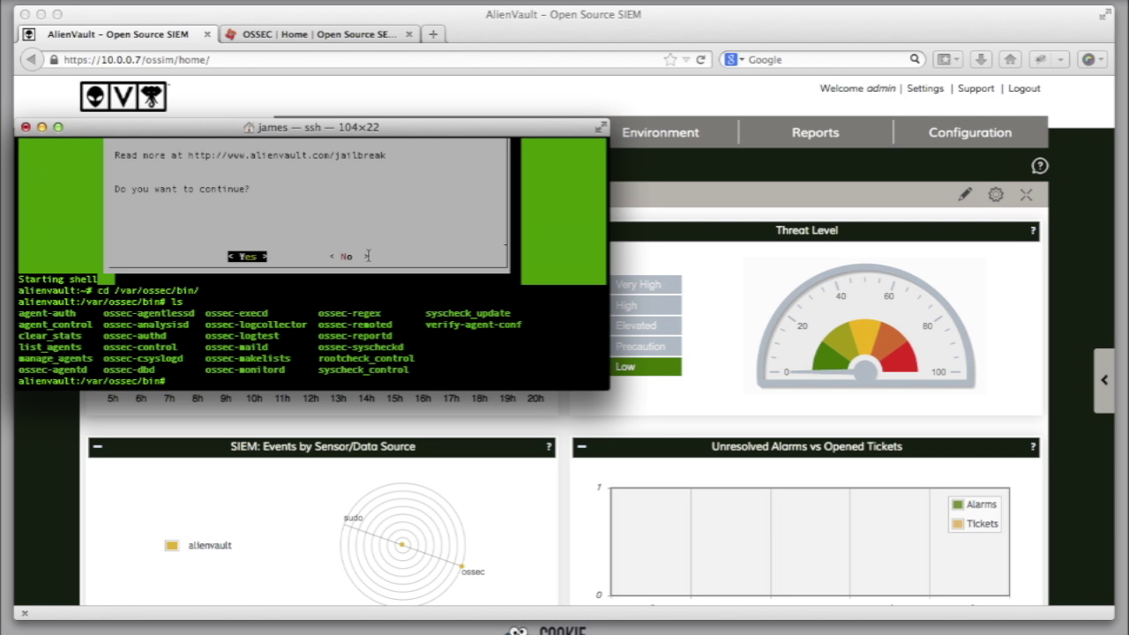
text(./mana)
key(Tab)
Step: In manage_agents, add agent CentOS-Server at 10.0.0.8 with the default ID 002
key(Return)
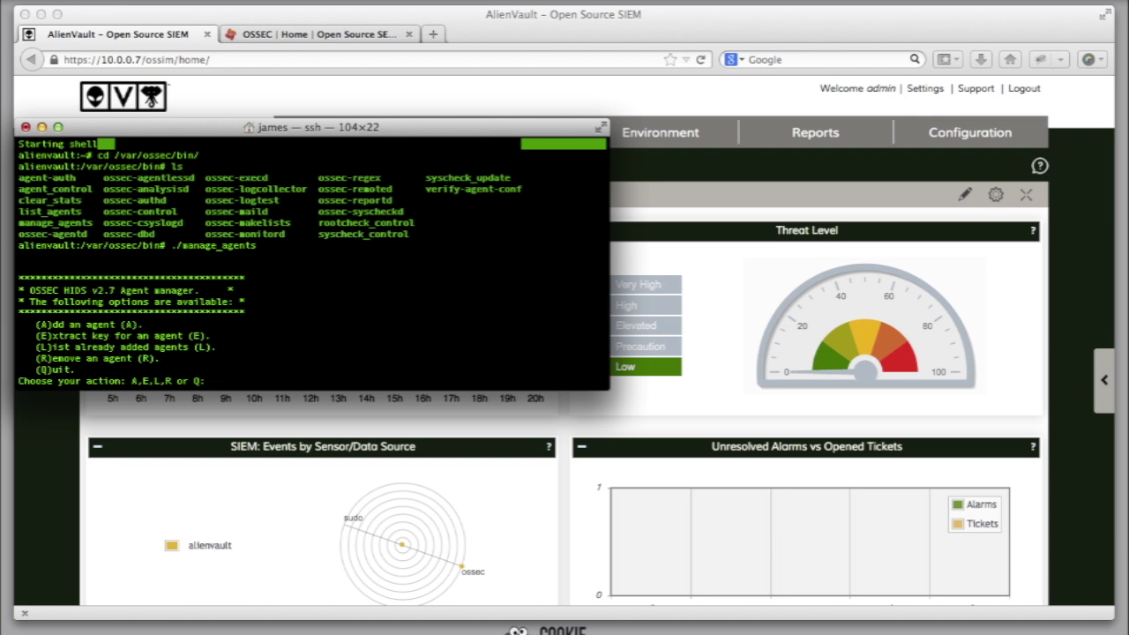
text(A)
key(Return)
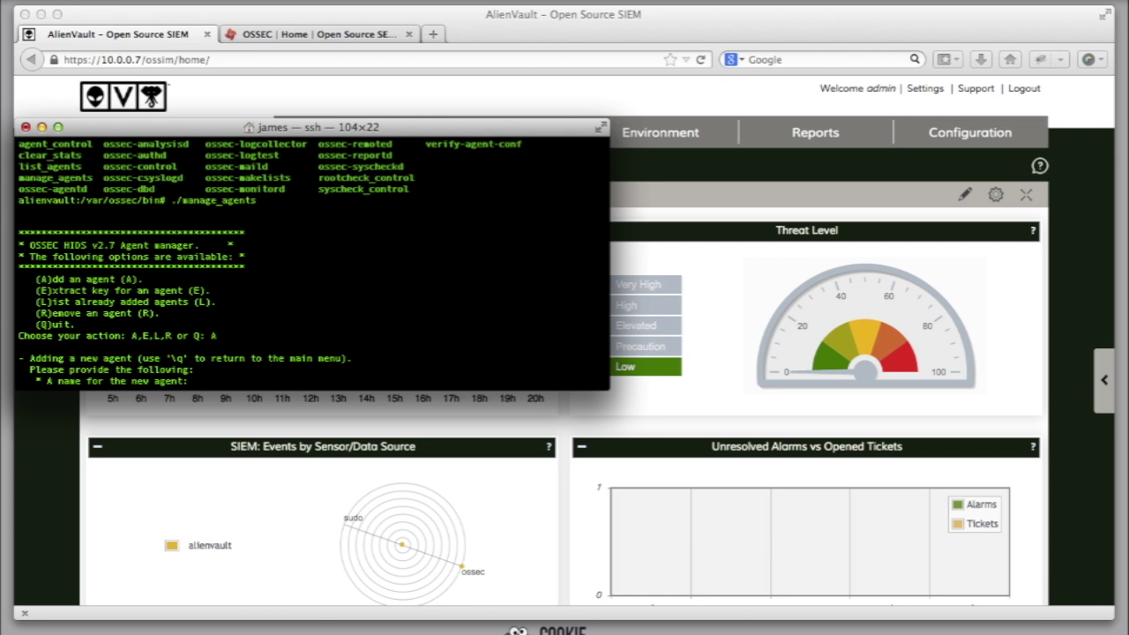
text(CentOS-Server)
key(Return)
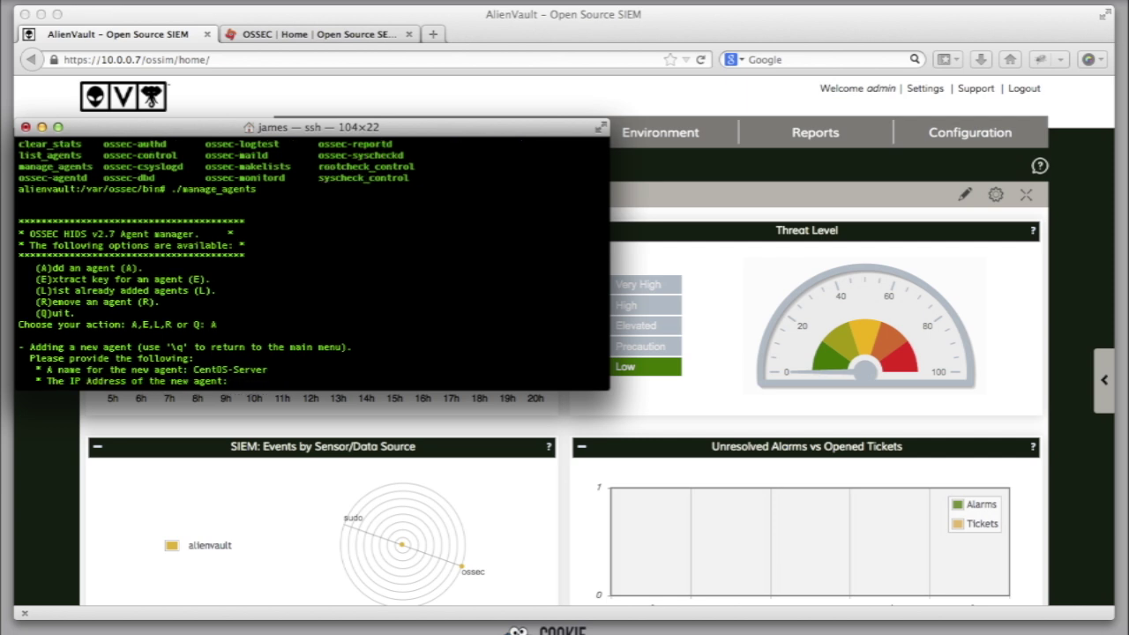
text(10.0.0.8)
key(Return)
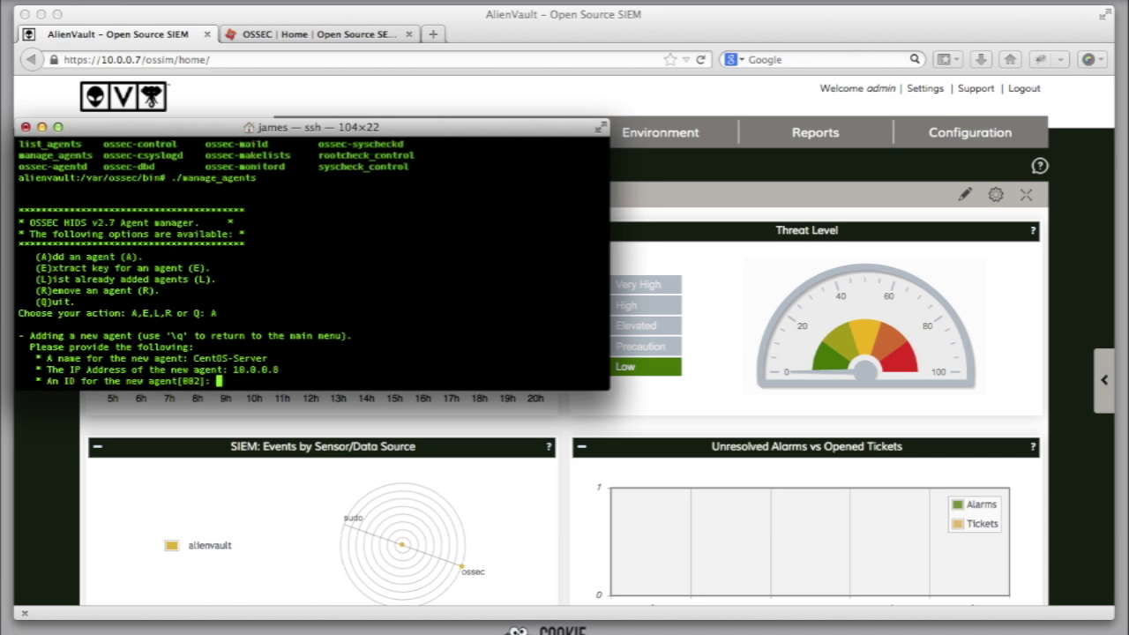
key(Return)
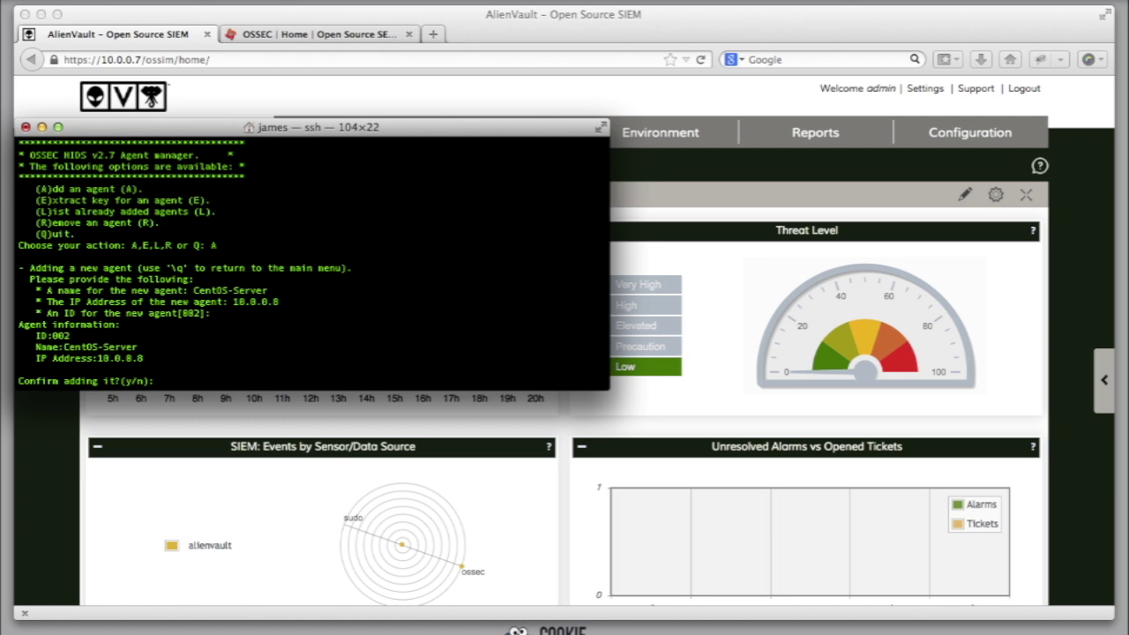
text(y)
key(Return)
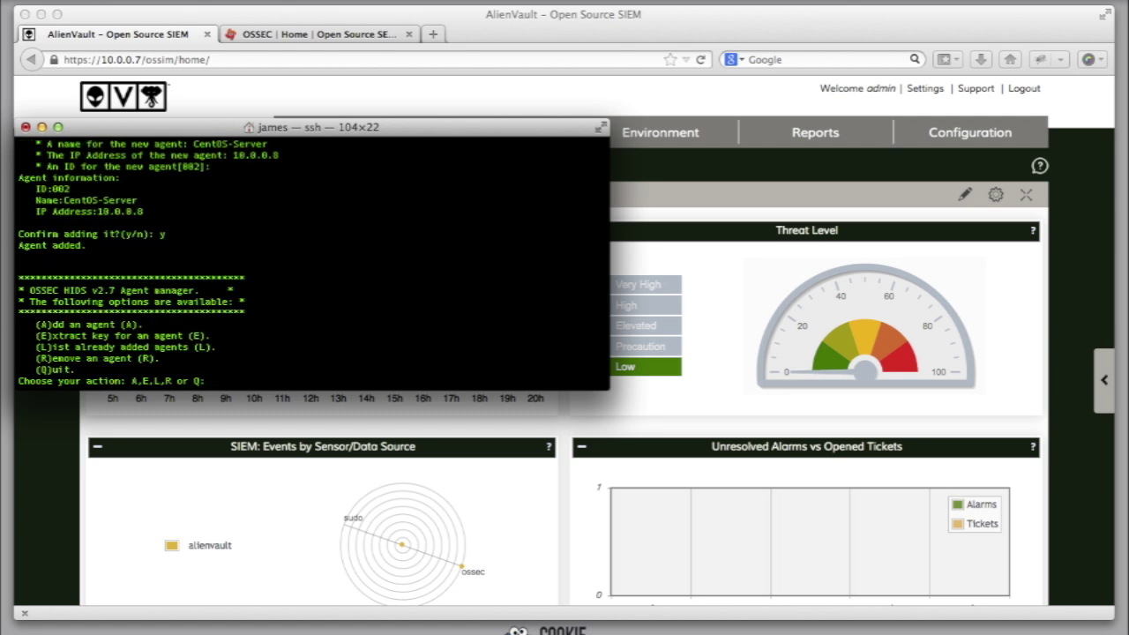
Step: Add agent Windows2008-Server at 10.0.0.9 with the default ID 003
text(A)
key(Return)
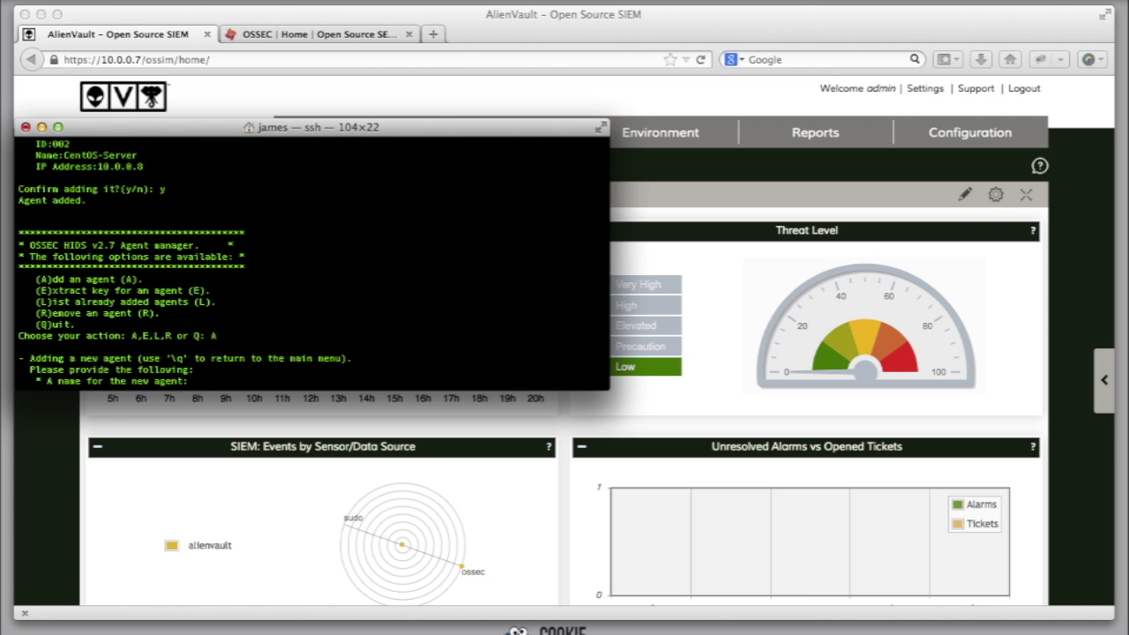
text(Windows2008-Server)
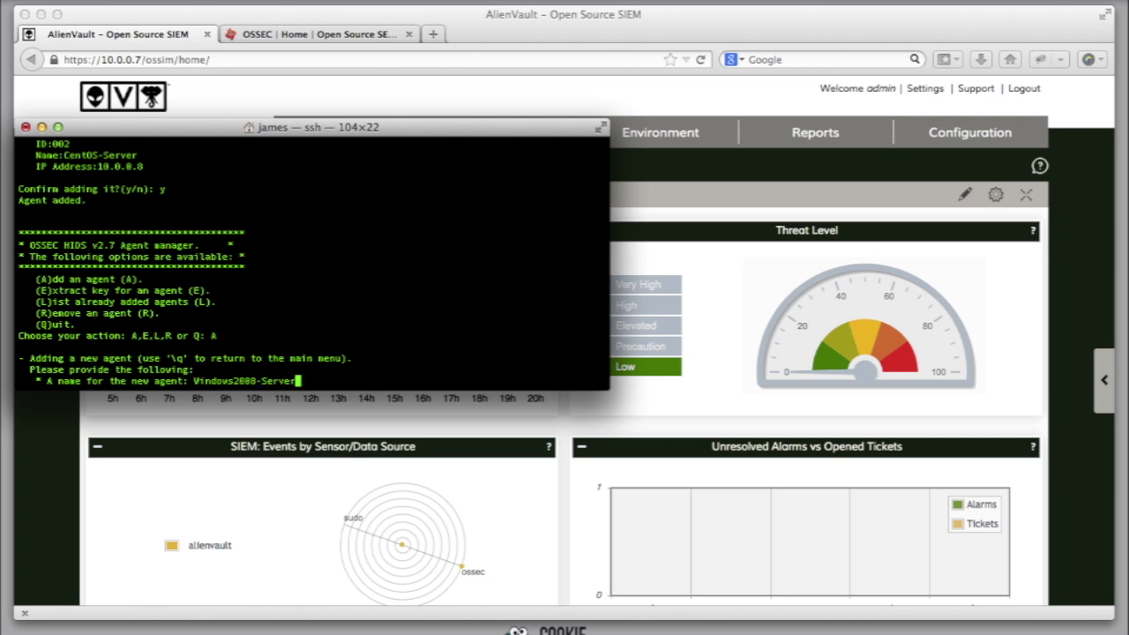
key(Return)
text(10.)
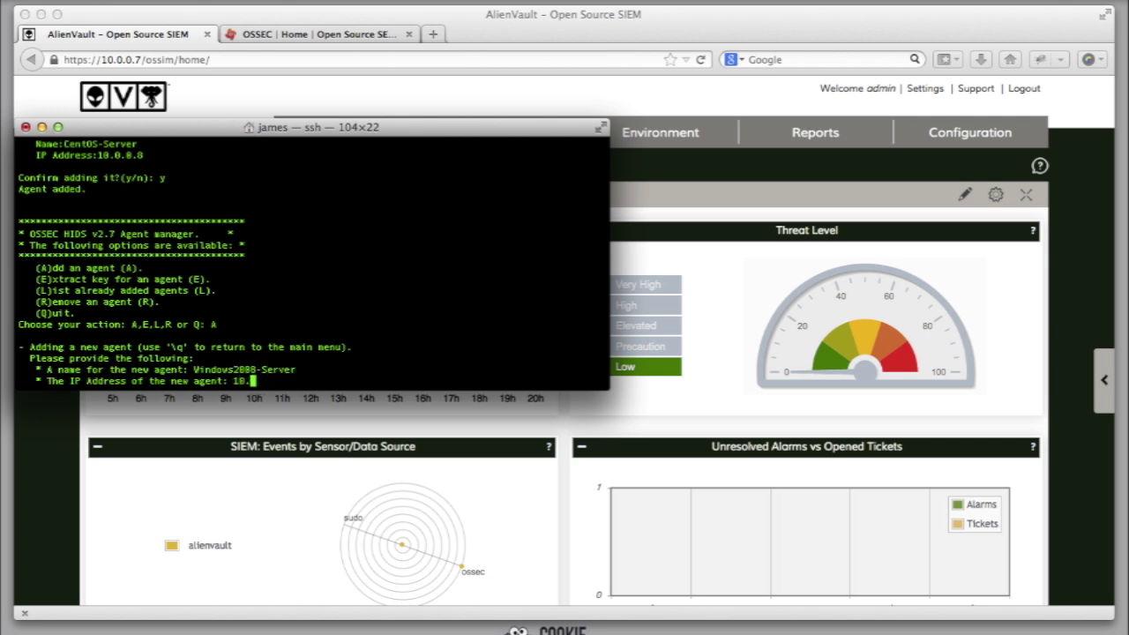
text(0.0.9)
key(Return)
key(Return)
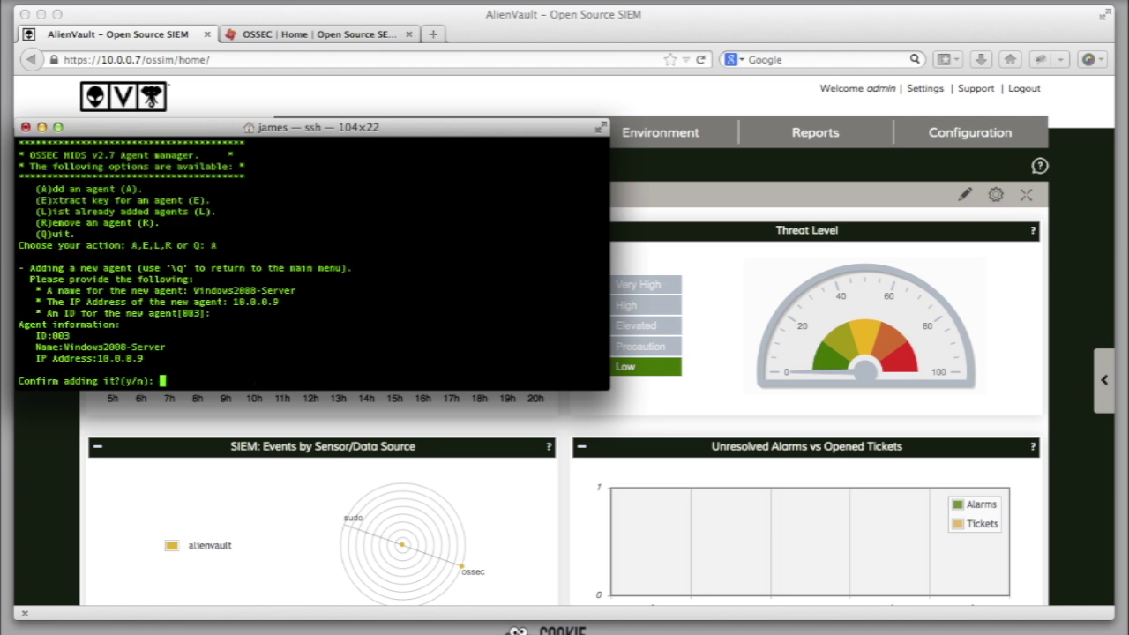
text(y)
Step: Quit the agent manager and relaunch ./manage_agents
key(Return)
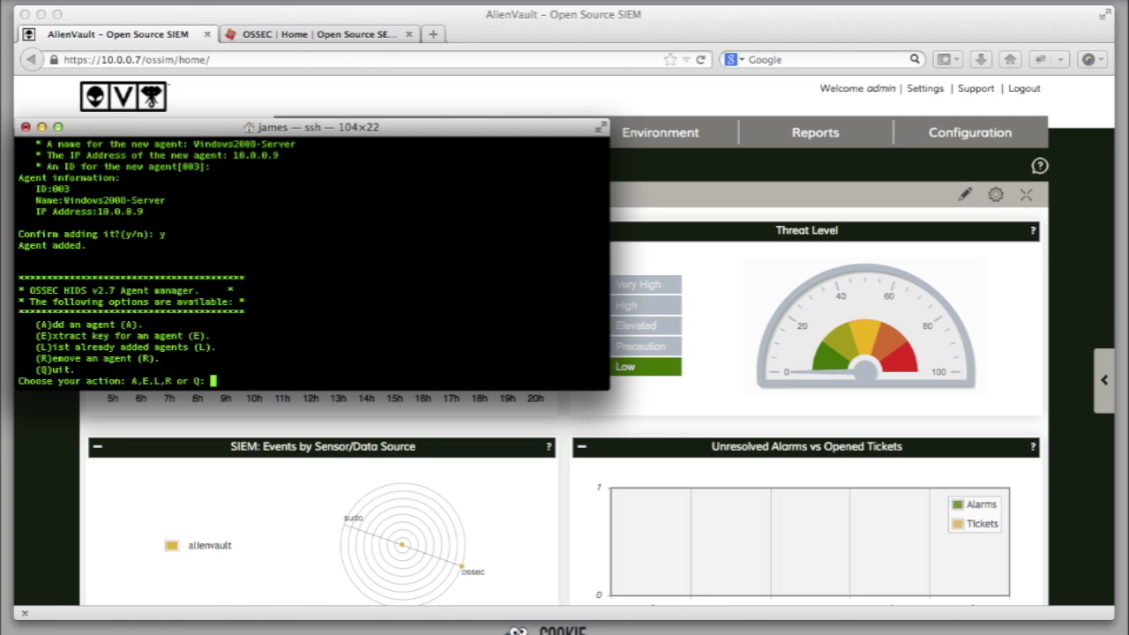
text(Q)
key(Return)
key(Up)
key(Return)
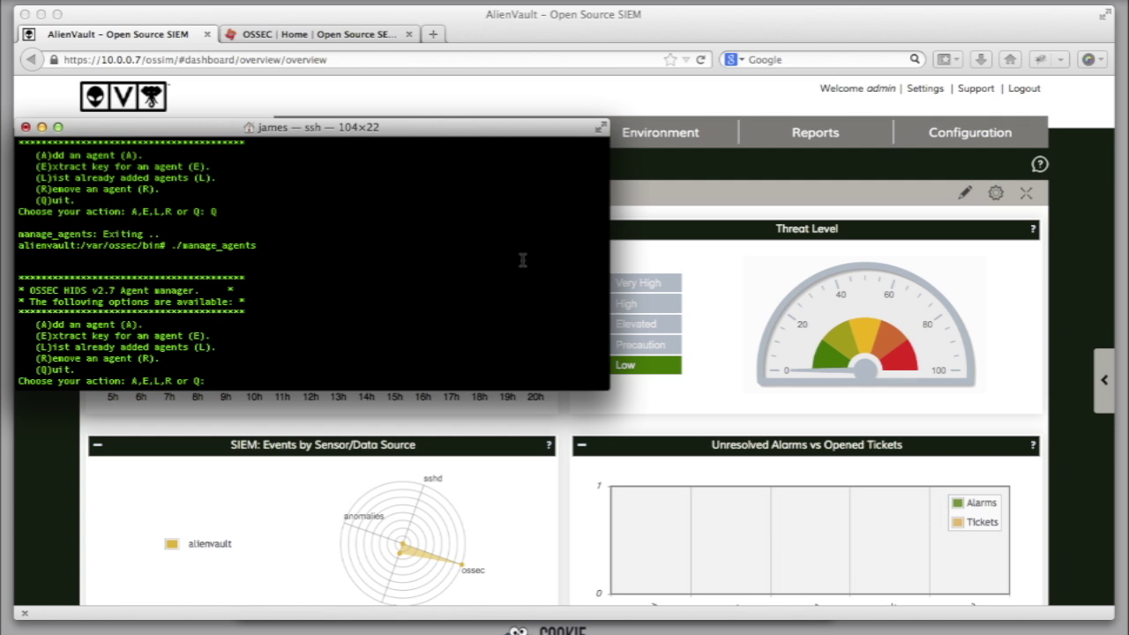
Step: In a new Terminal tab, SSH into the CentOS server 10.0.0.8 as root
key(super+t)
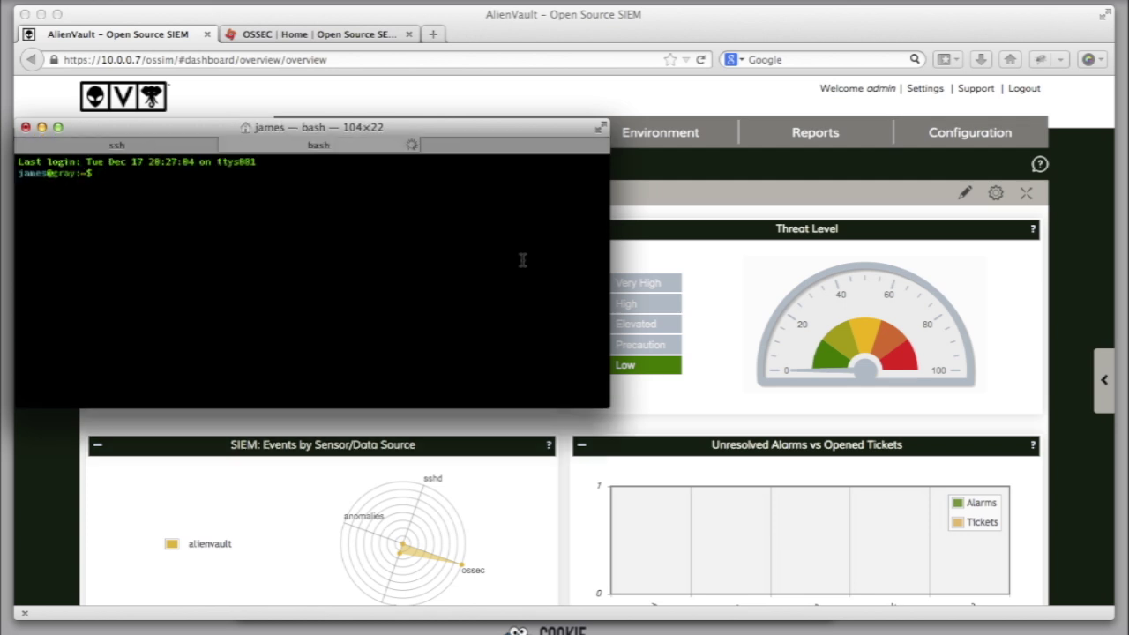
text(ssh 10.0.0.)
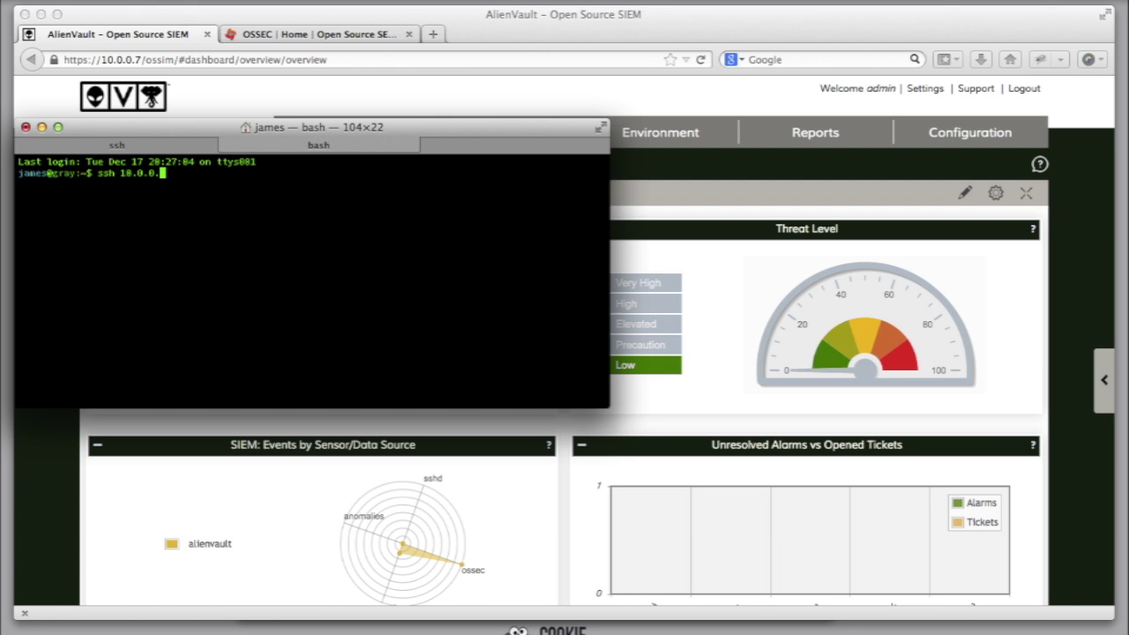
text(8 -l root)
key(Return)
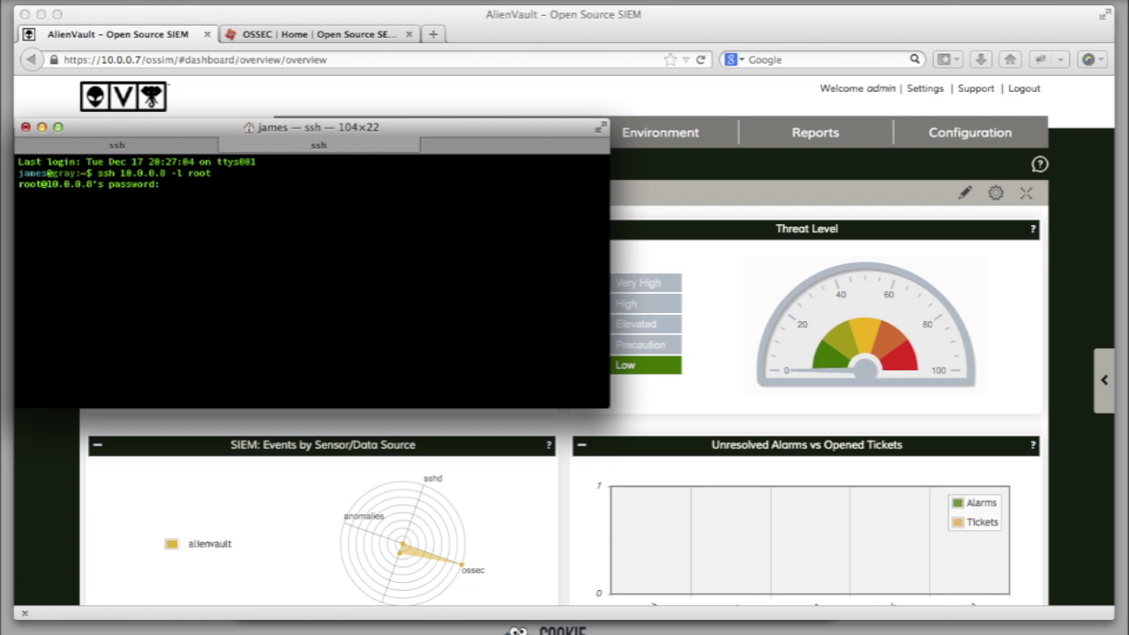
key(Return)
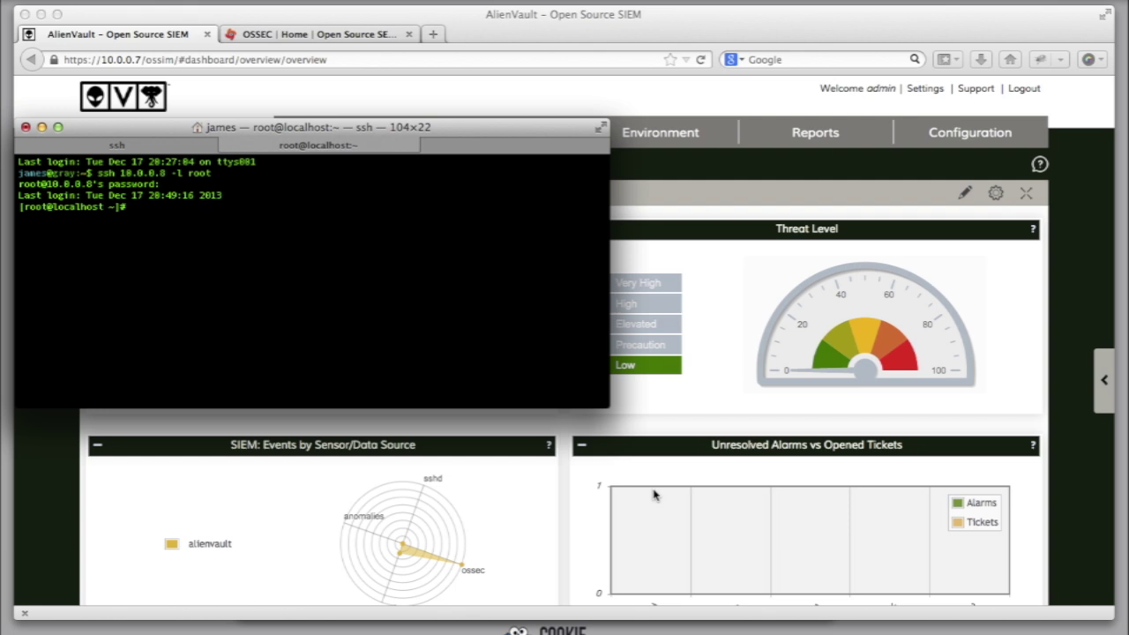
Step: Paste and run the wget commands downloading the EPEL and remi-release packages
click(620, 629)
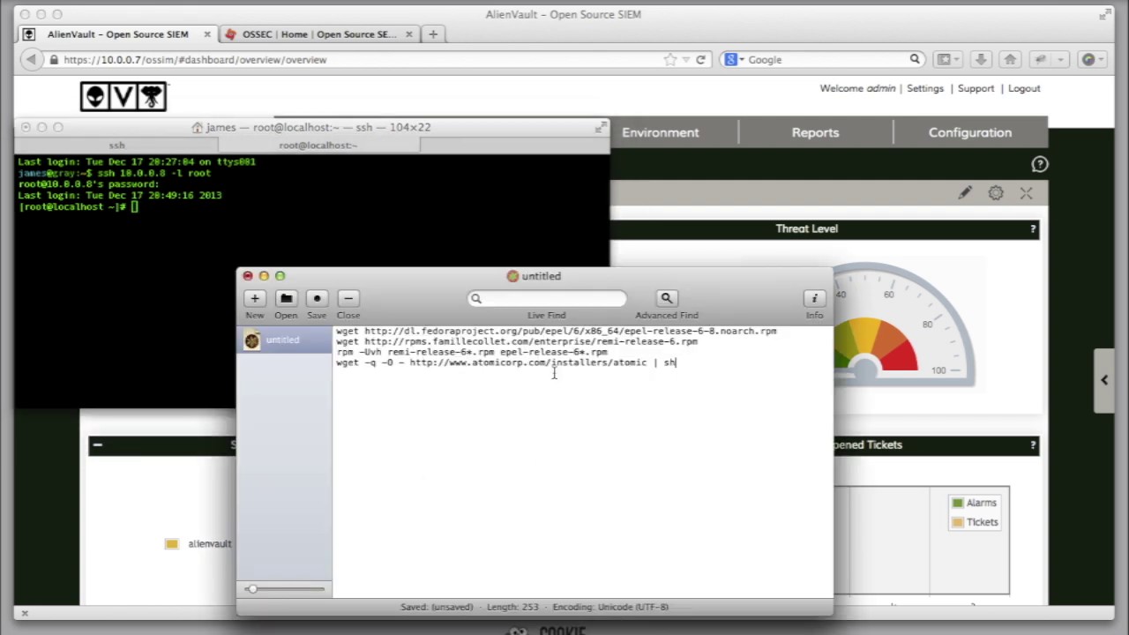
triple_click(683, 330)
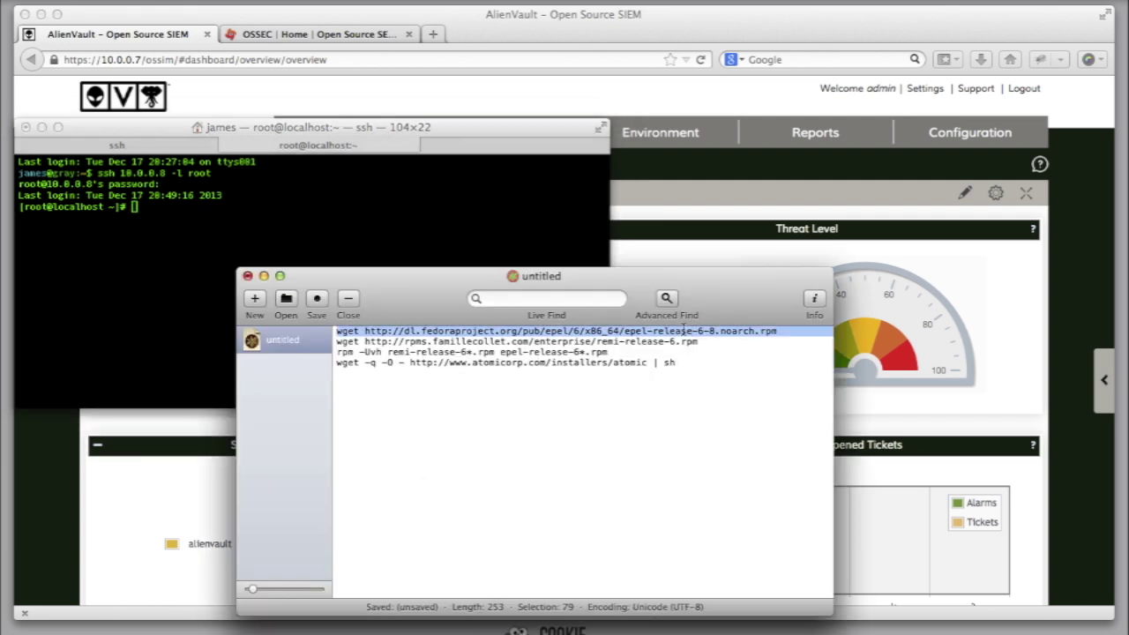
key(super+c)
click(336, 202)
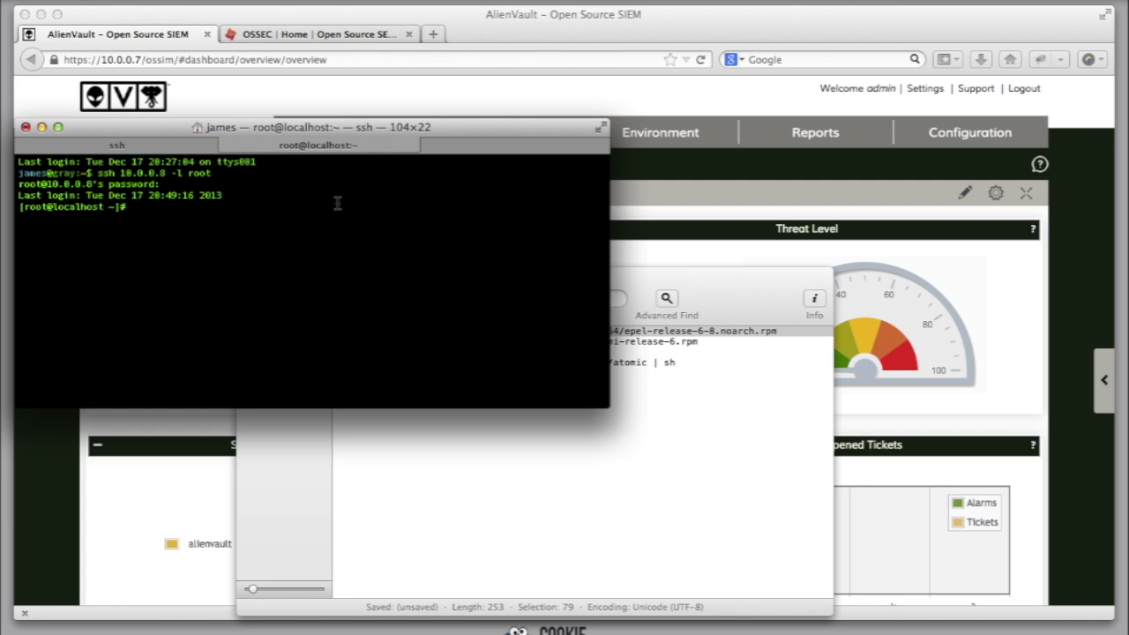
key(super+v)
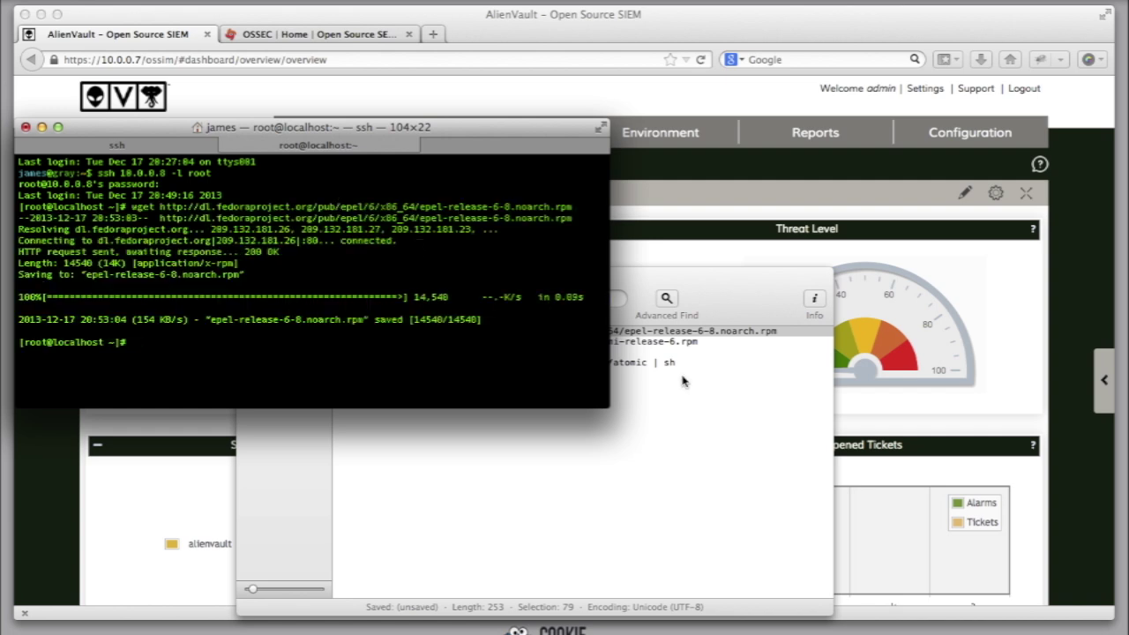
click(725, 373)
triple_click(673, 344)
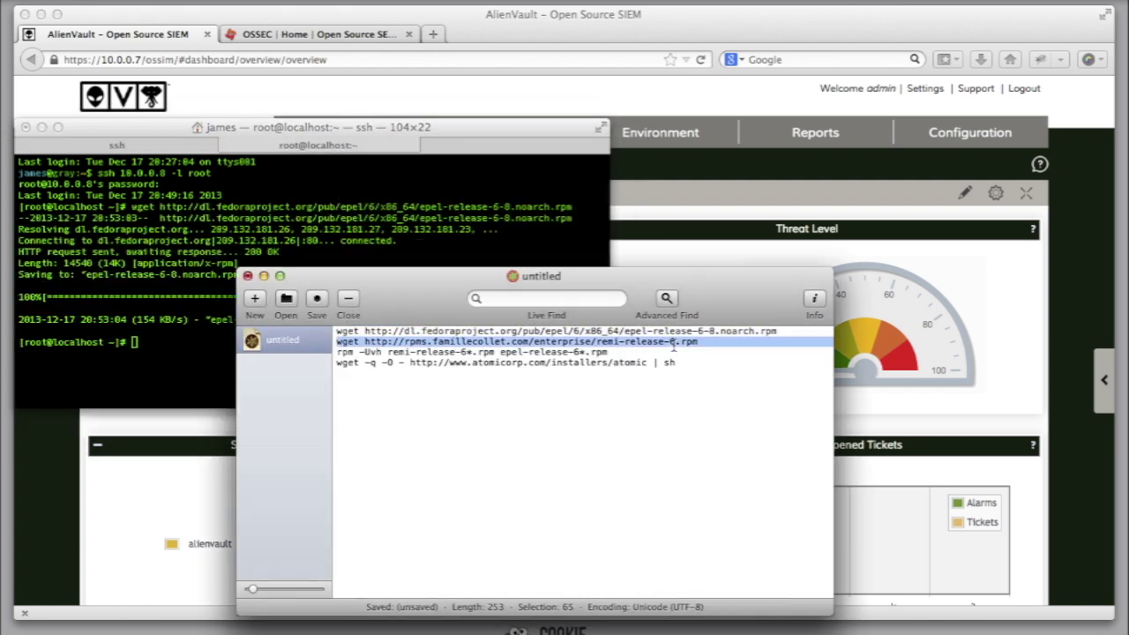
key(super+c)
click(188, 359)
key(super+v)
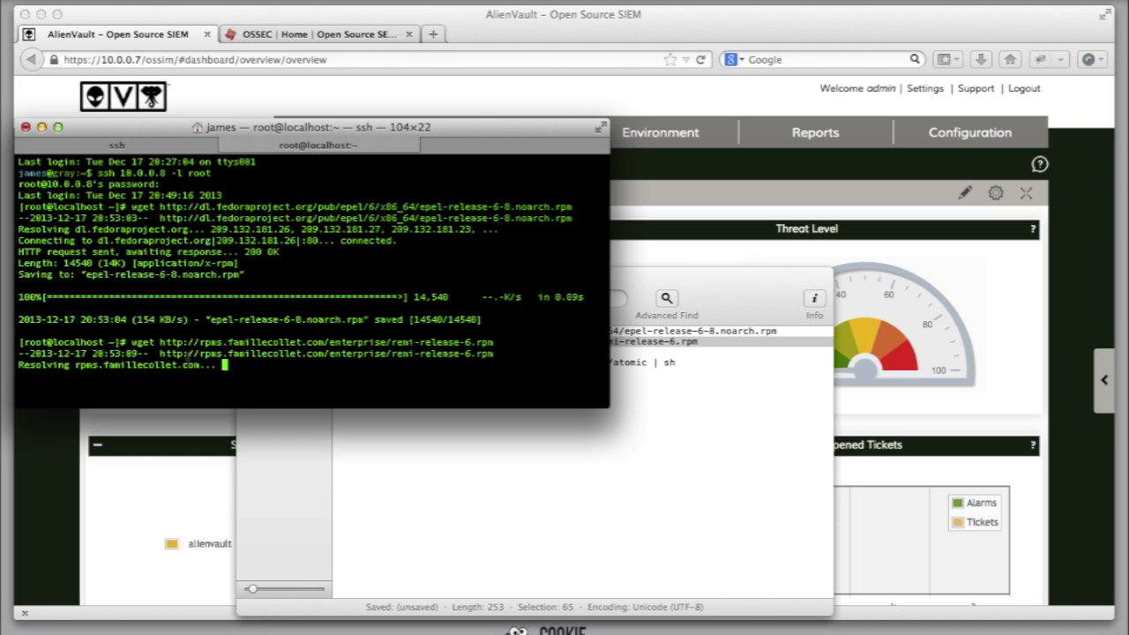
Step: Install the downloaded EPEL and Remi repository packages with rpm
click(480, 482)
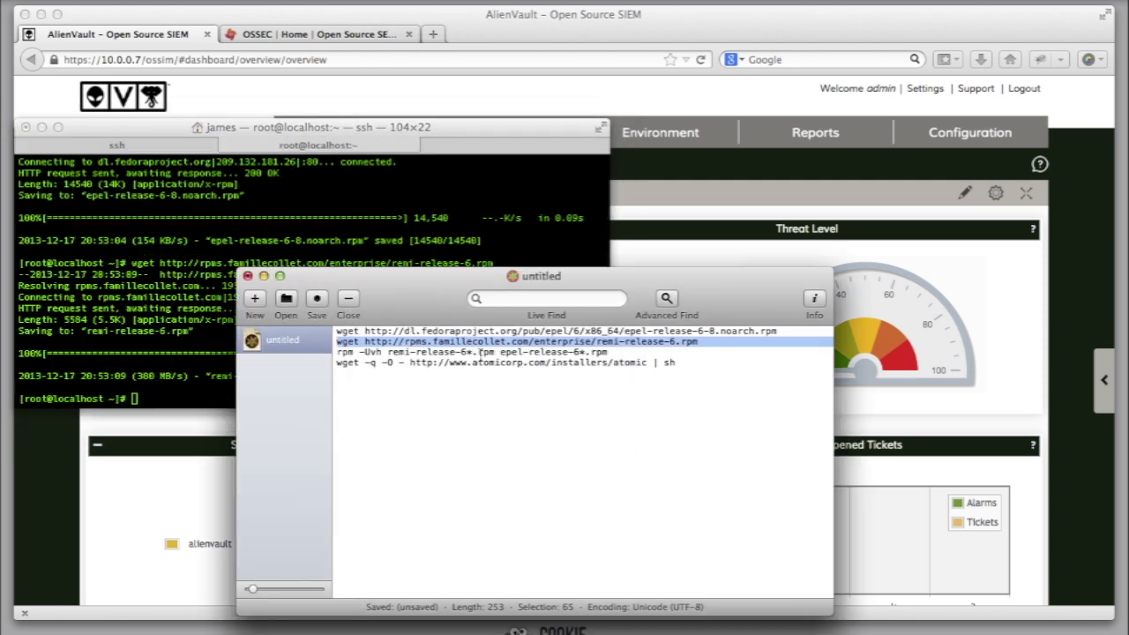
triple_click(482, 352)
key(super+c)
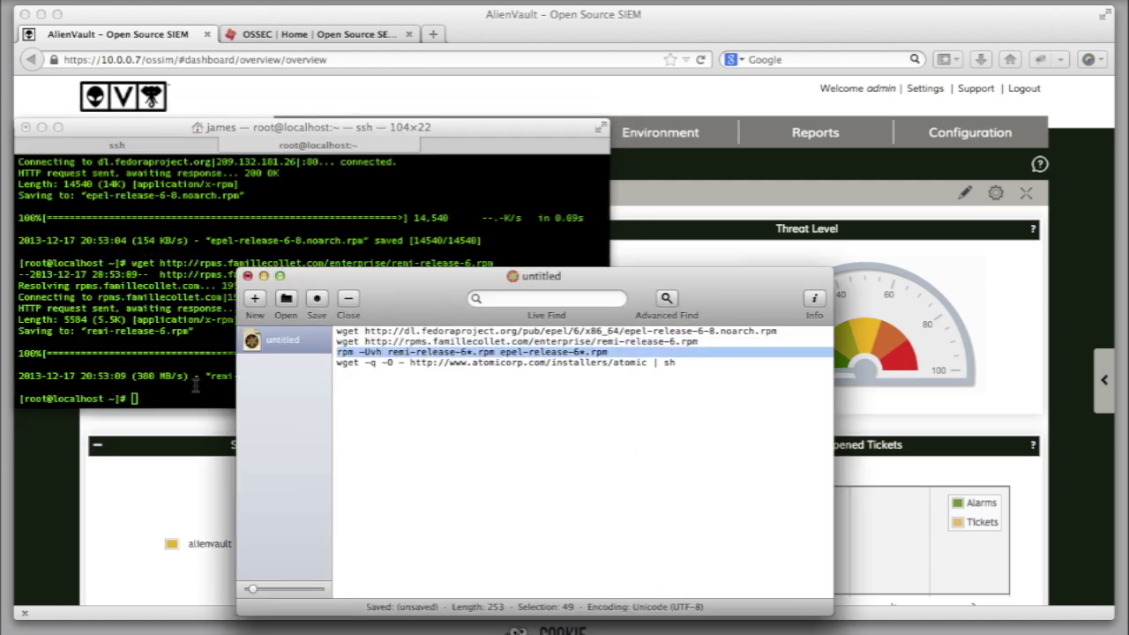
click(196, 386)
key(super+v)
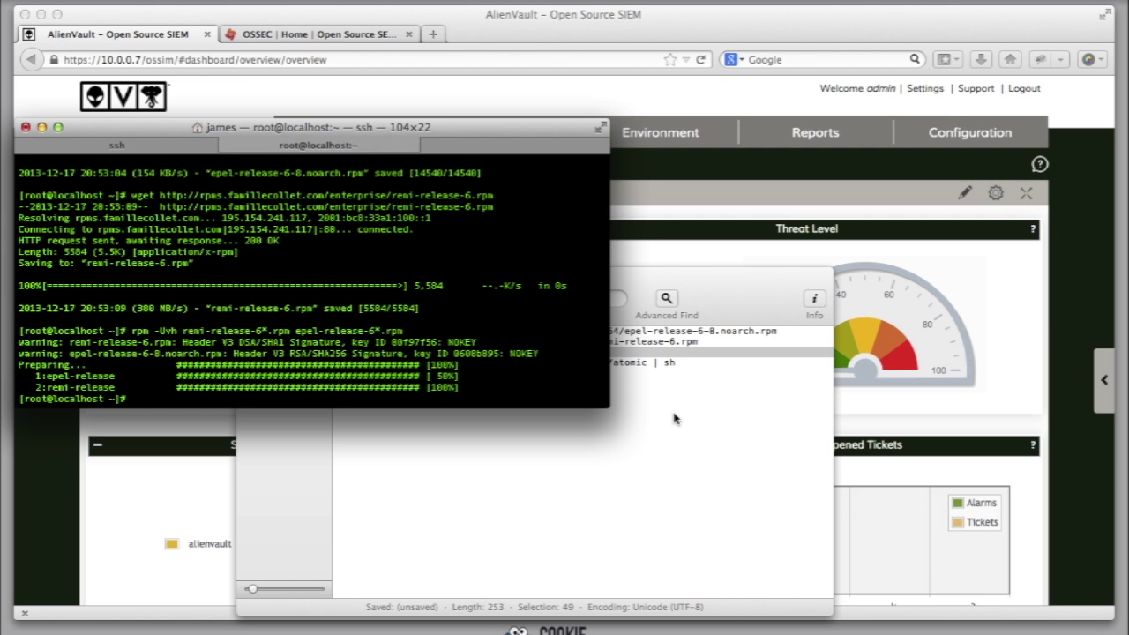
Step: Run the Atomic repository installer and accept its licence terms
click(675, 419)
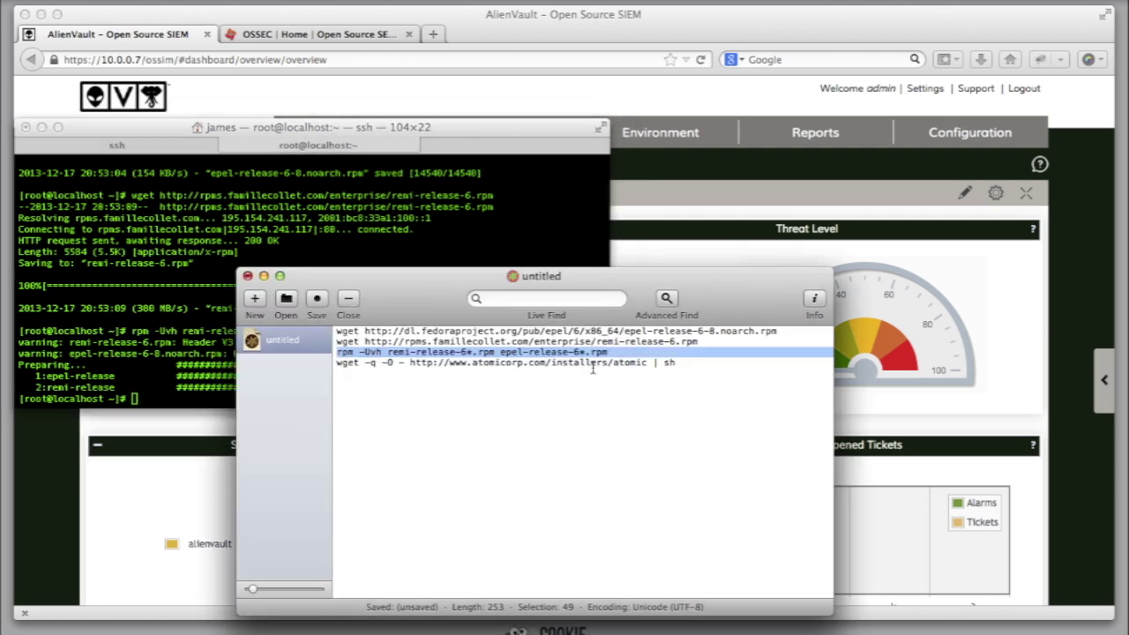
triple_click(593, 364)
click(187, 395)
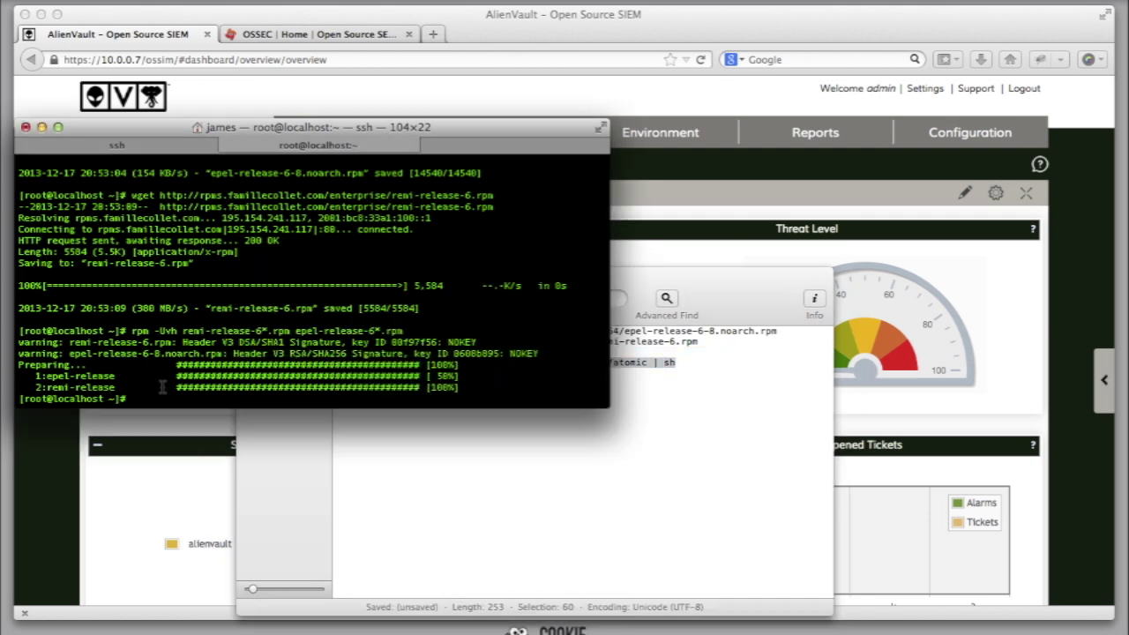
key(super+v)
key(Return)
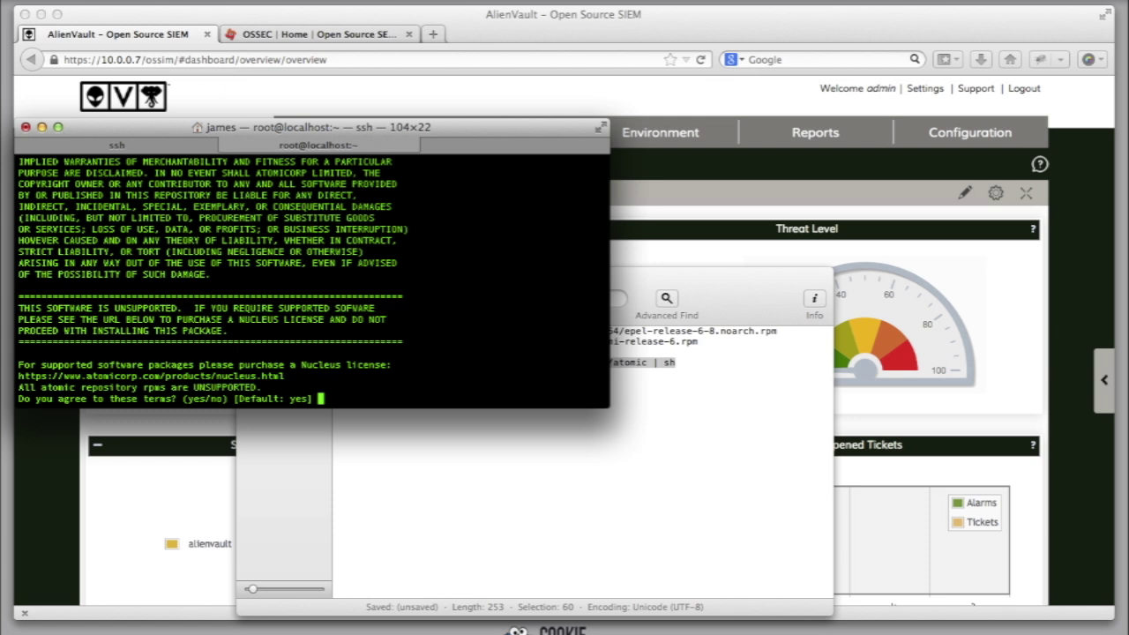
key(Return)
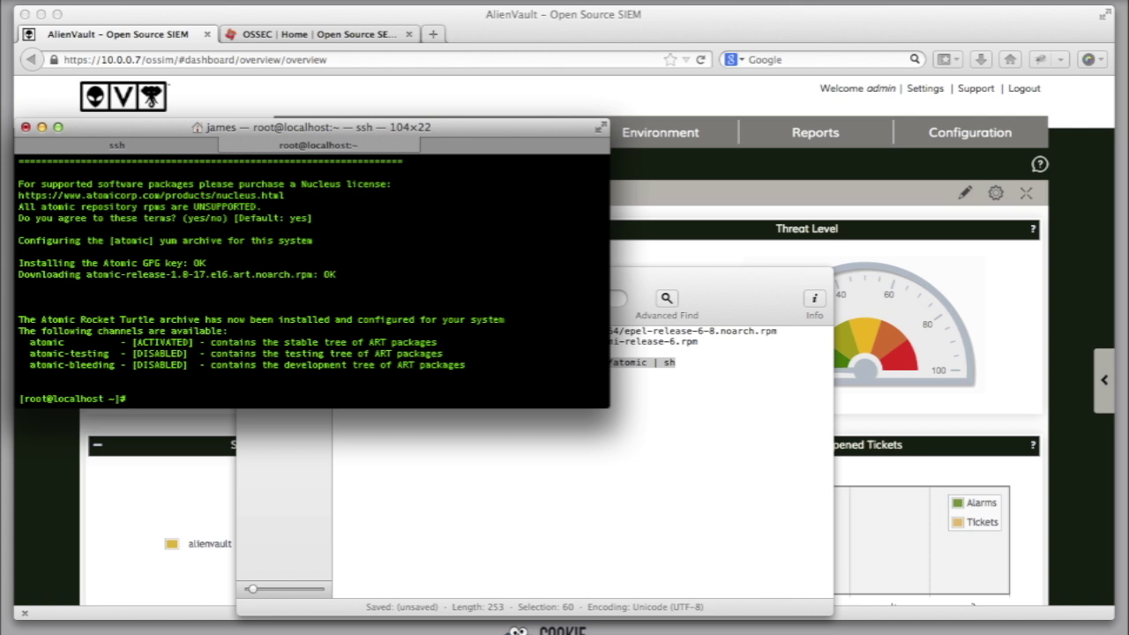
text(yum install ossec-hids-client)
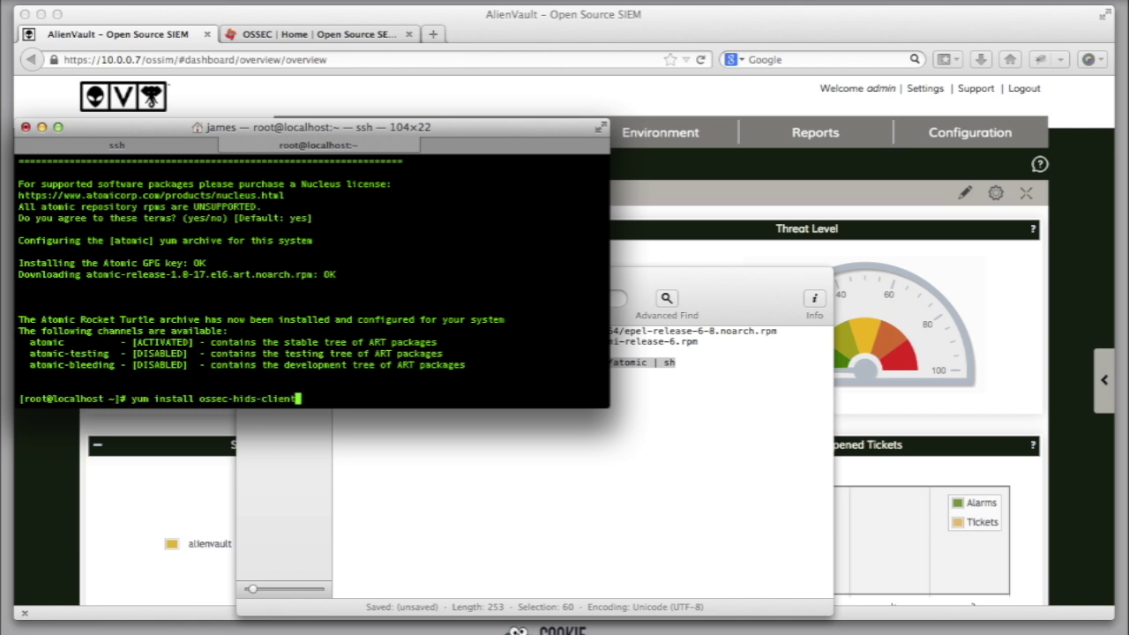
Step: Install ossec-hids-client, confirming the four packages and both GPG key imports
key(Return)
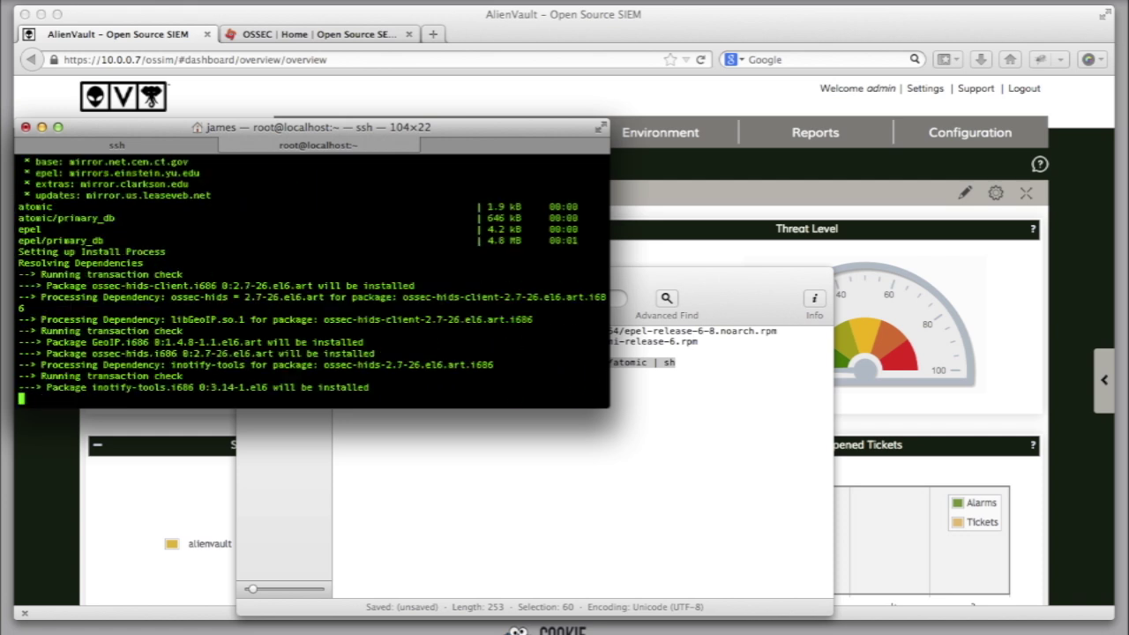
text(y)
key(Return)
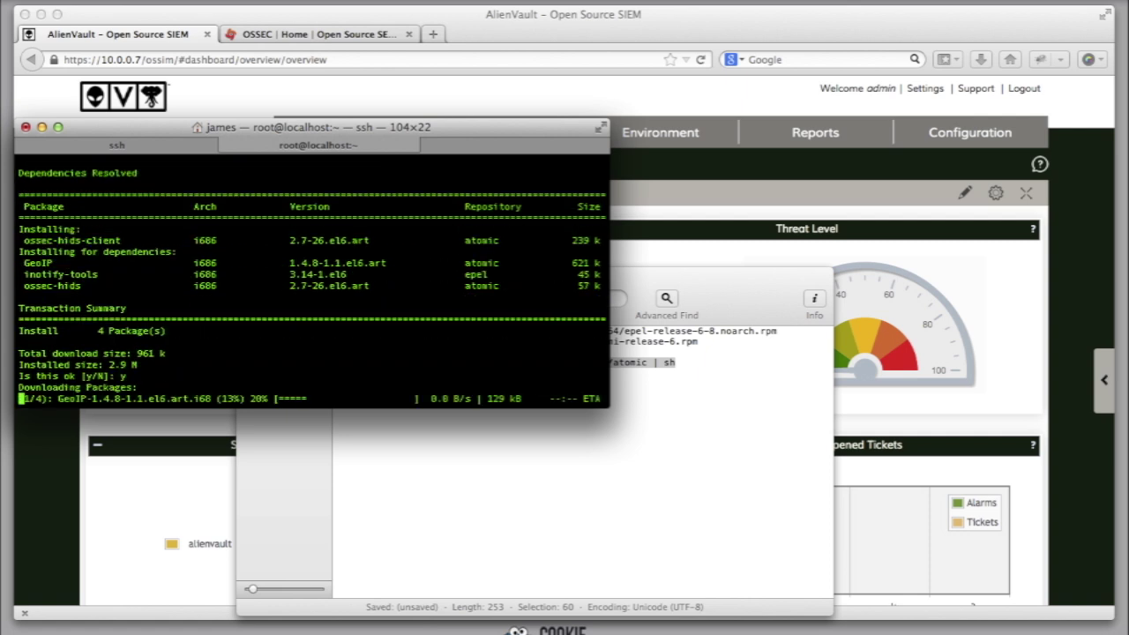
text(y)
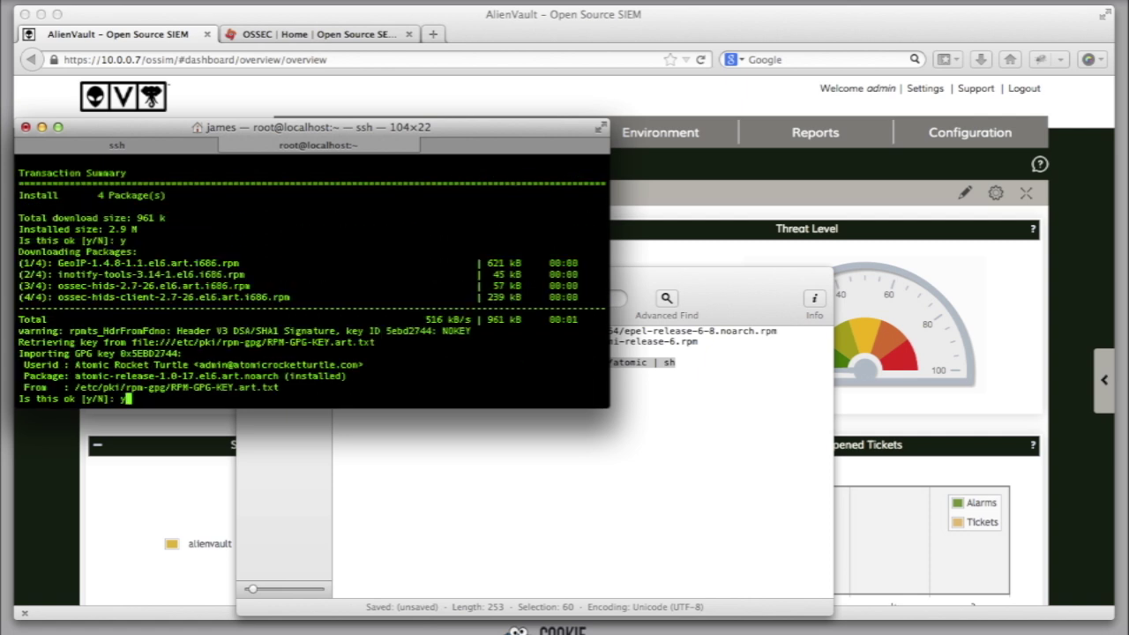
key(Return)
text(y)
key(Return)
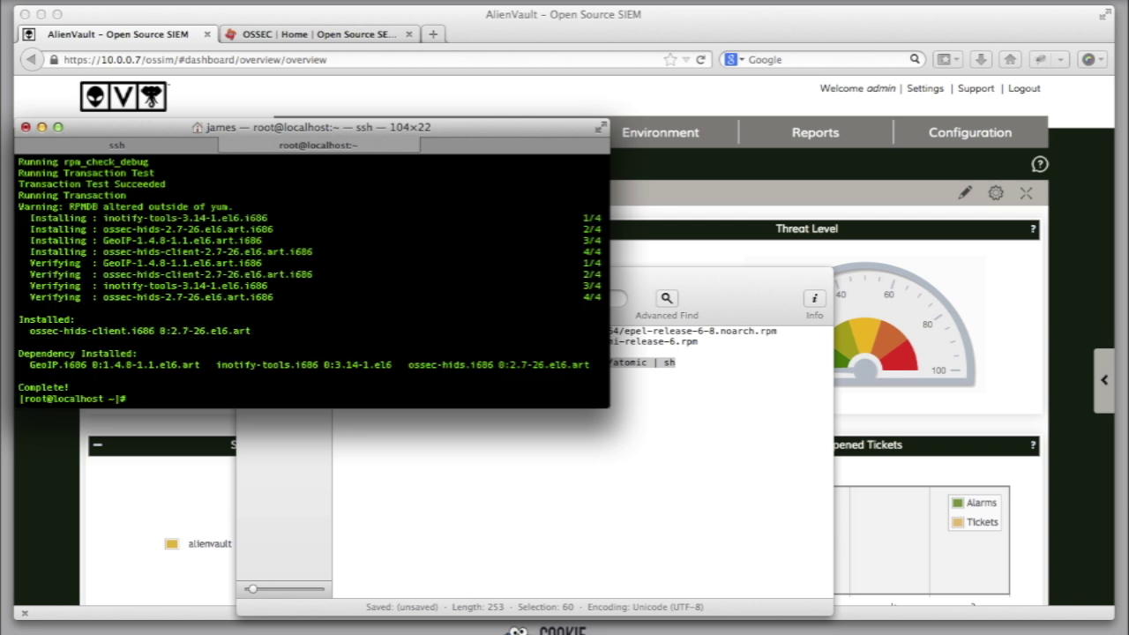
text(cd /var/ossec/)
Step: List the contents of /var/ossec and its bin directory
key(Return)
text(ls)
key(Return)
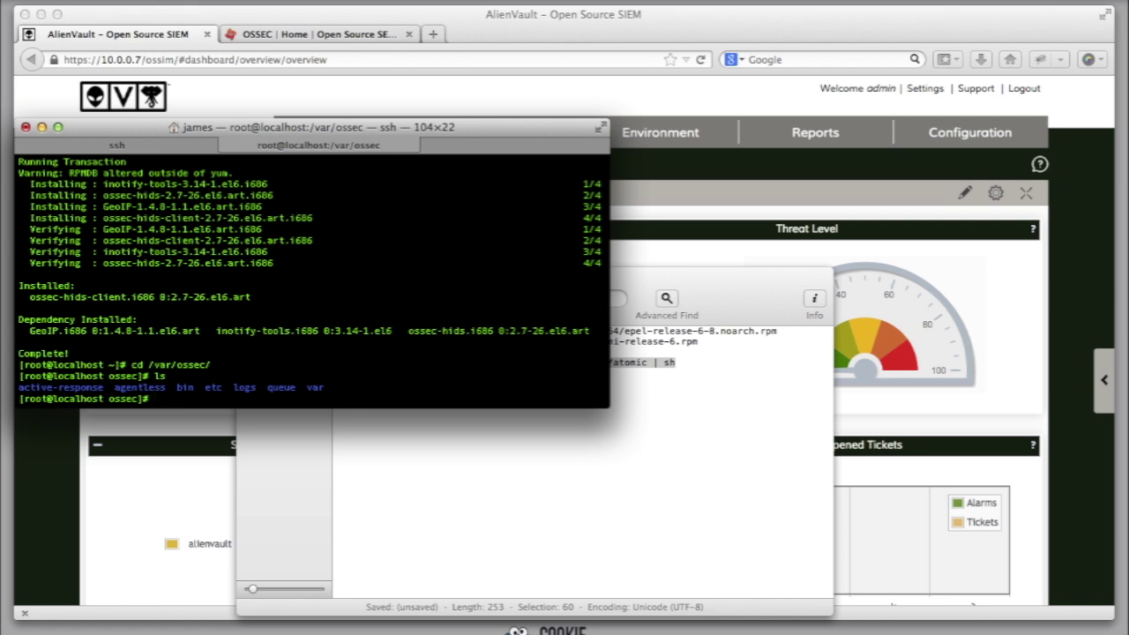
text(cd bin/)
key(Return)
text(ls)
key(Return)
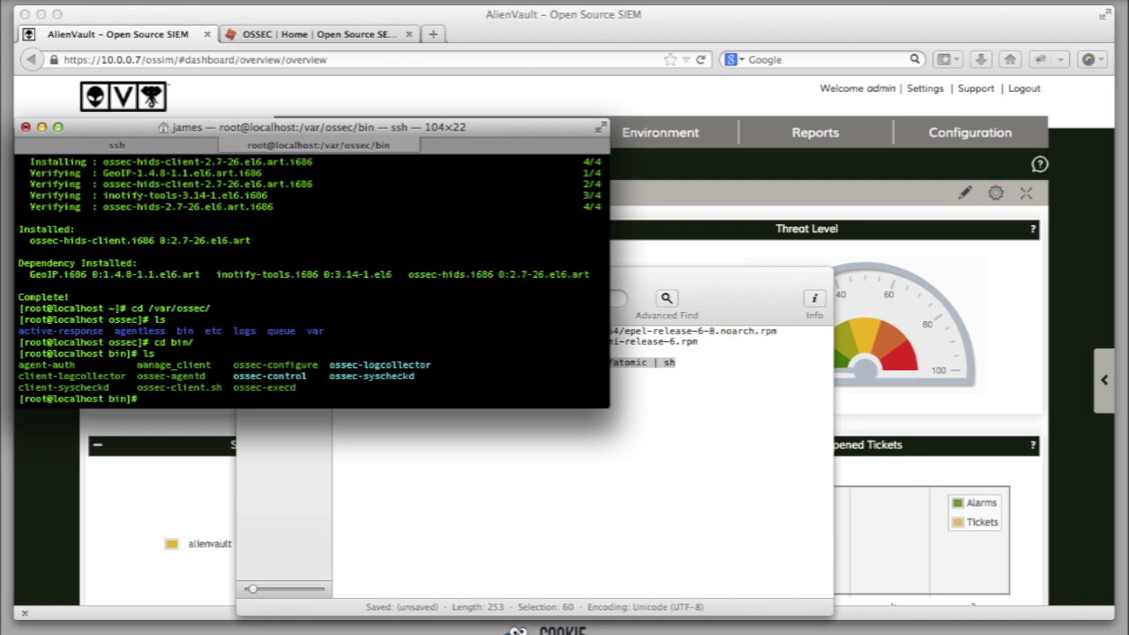
Step: Run ossec-configure as an agent, declining e-mail notification and active response, other defaults kept
text(./ossec-confi)
key(Tab)
key(Return)
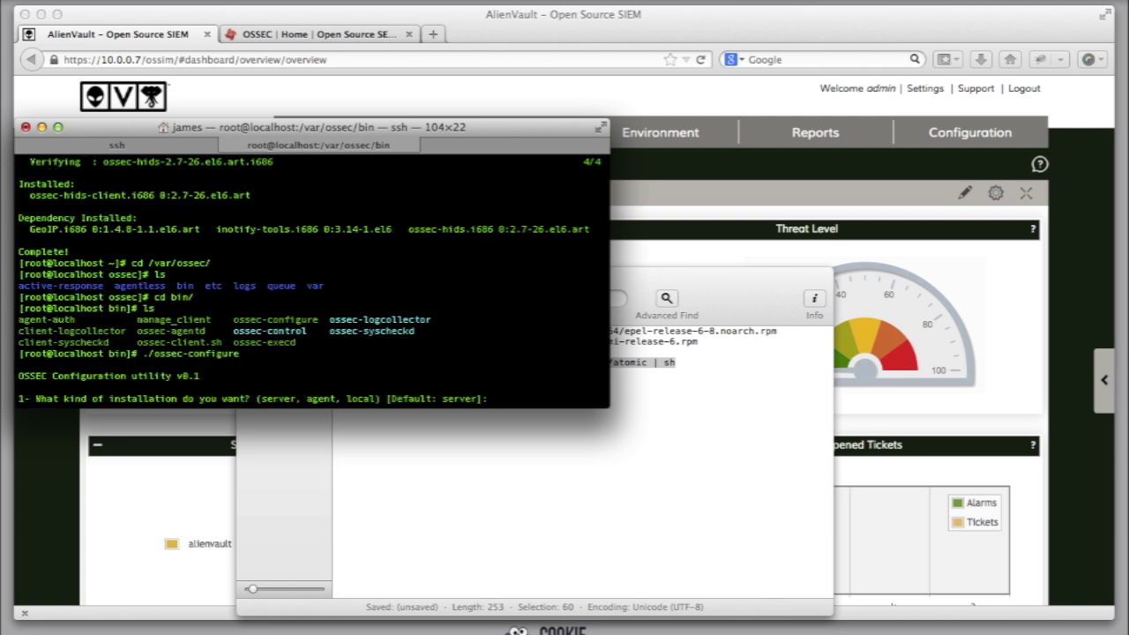
text(agent)
key(Return)
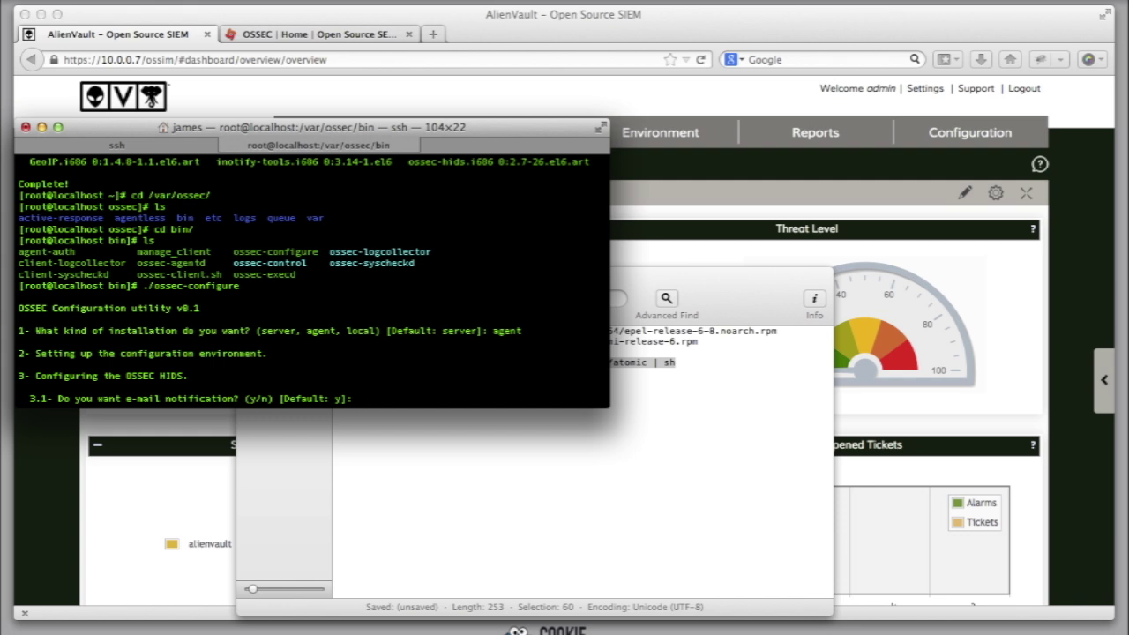
text(n)
key(Return)
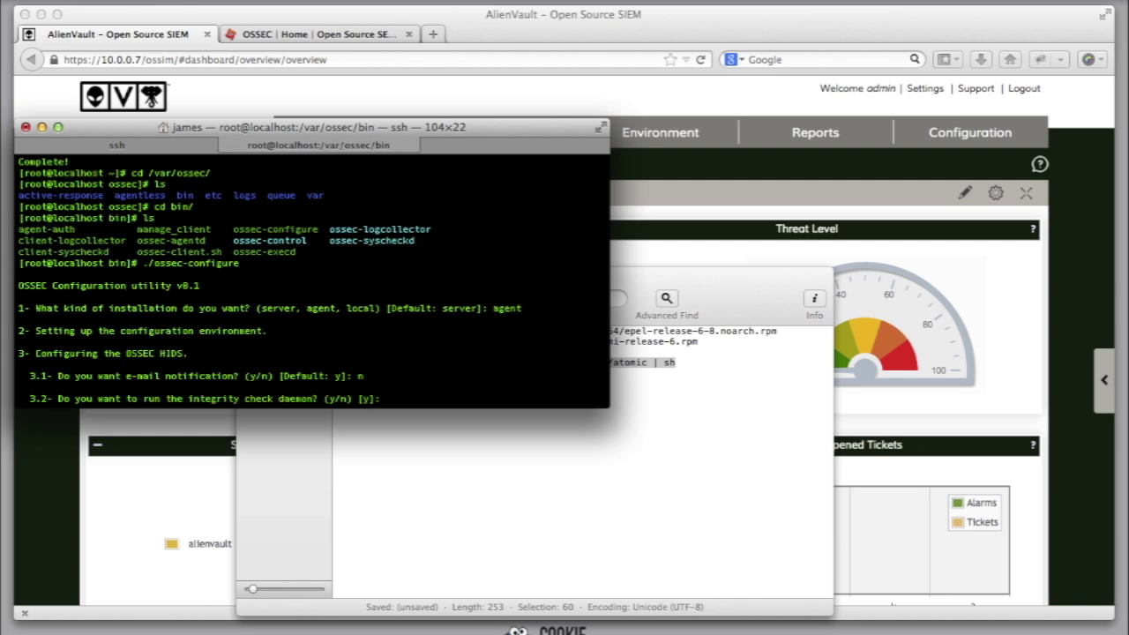
key(Return)
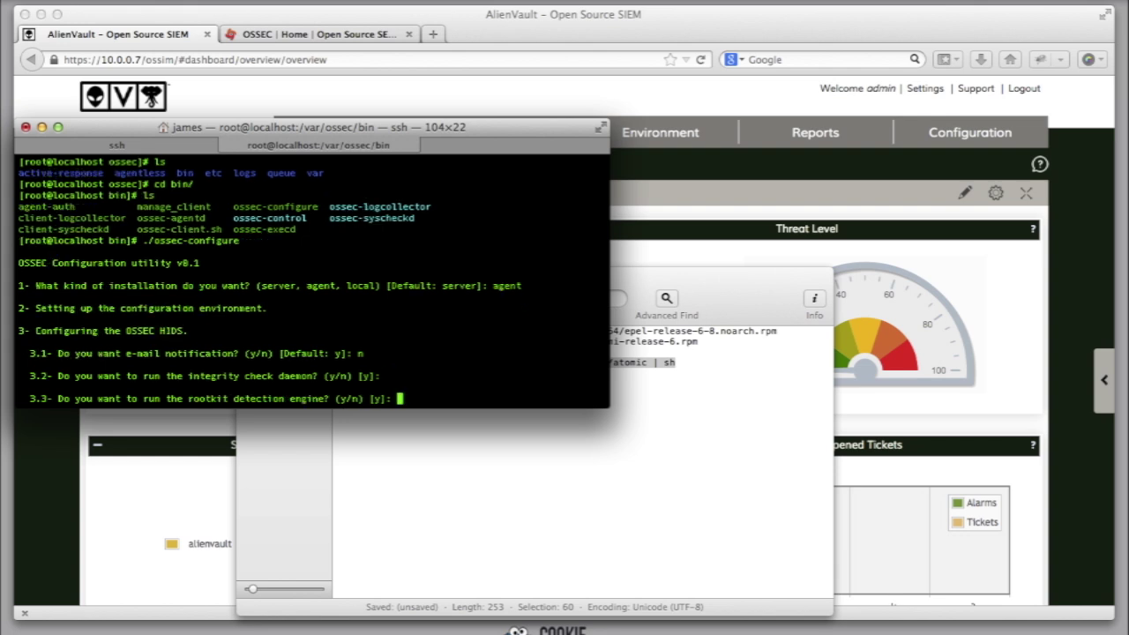
key(Return)
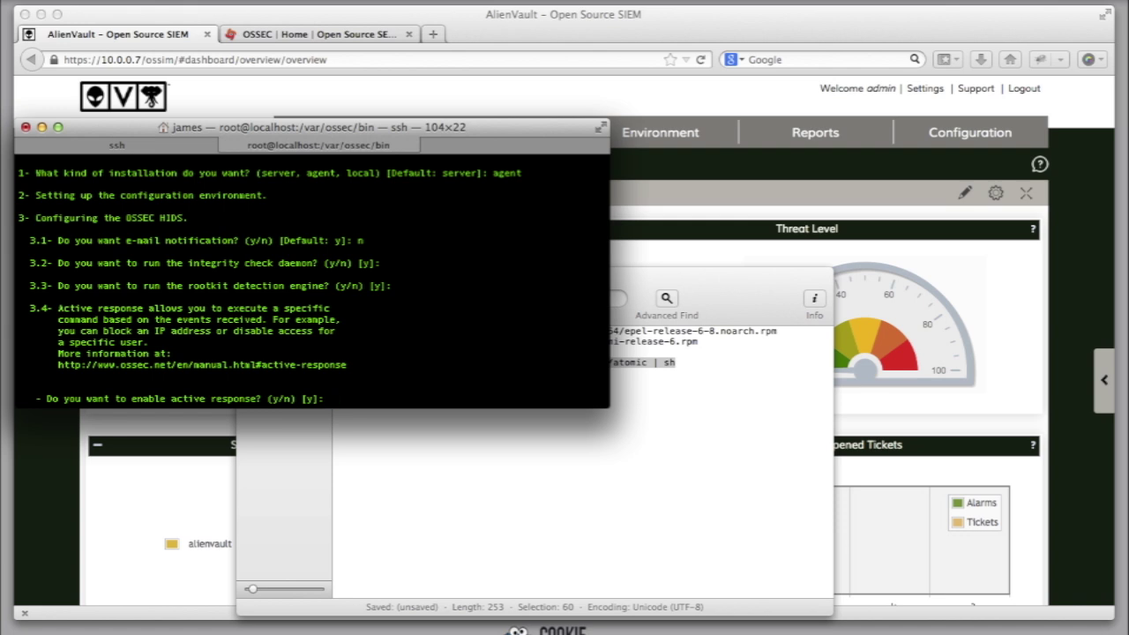
text(n)
key(Return)
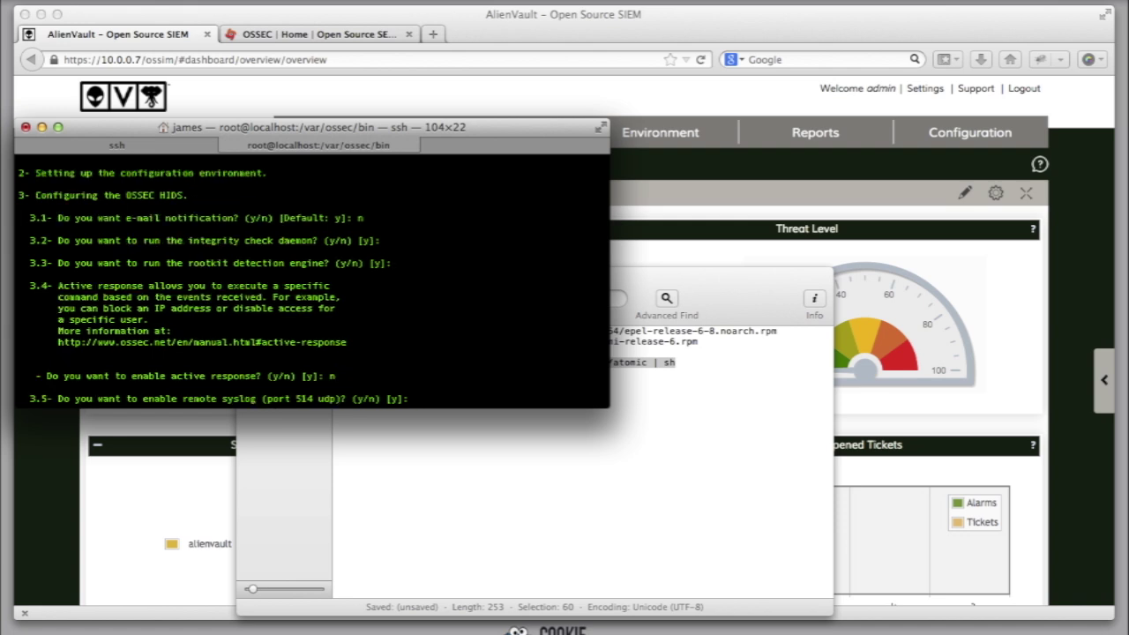
key(Return)
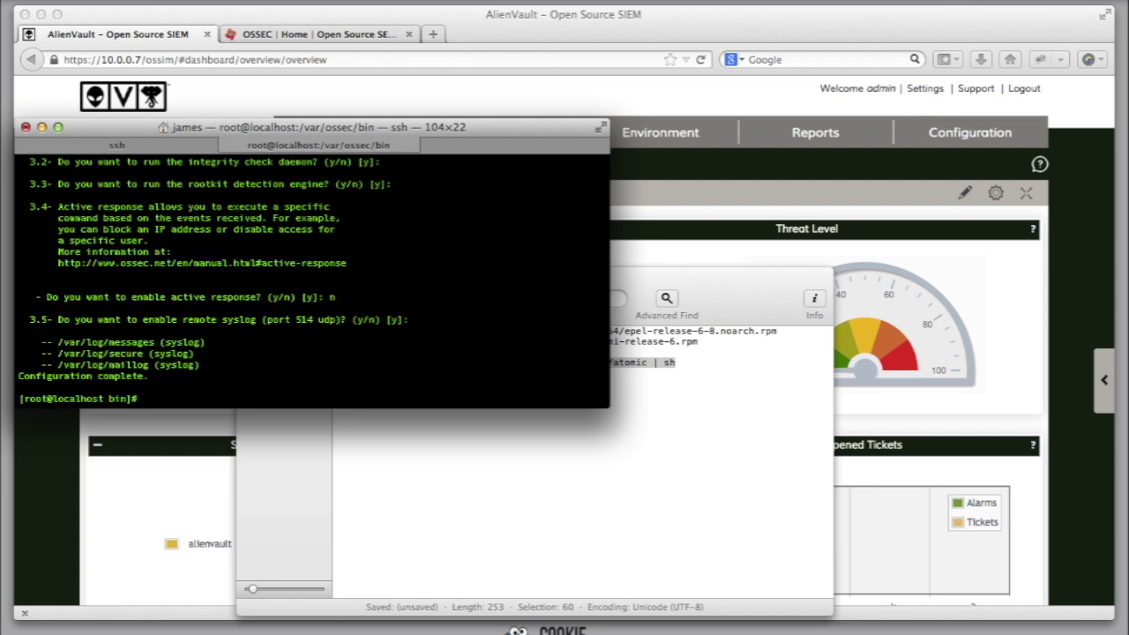
text(cd ..)
key(Return)
Step: Move into /var/ossec/etc and open ossec.conf in nano
text(nano)
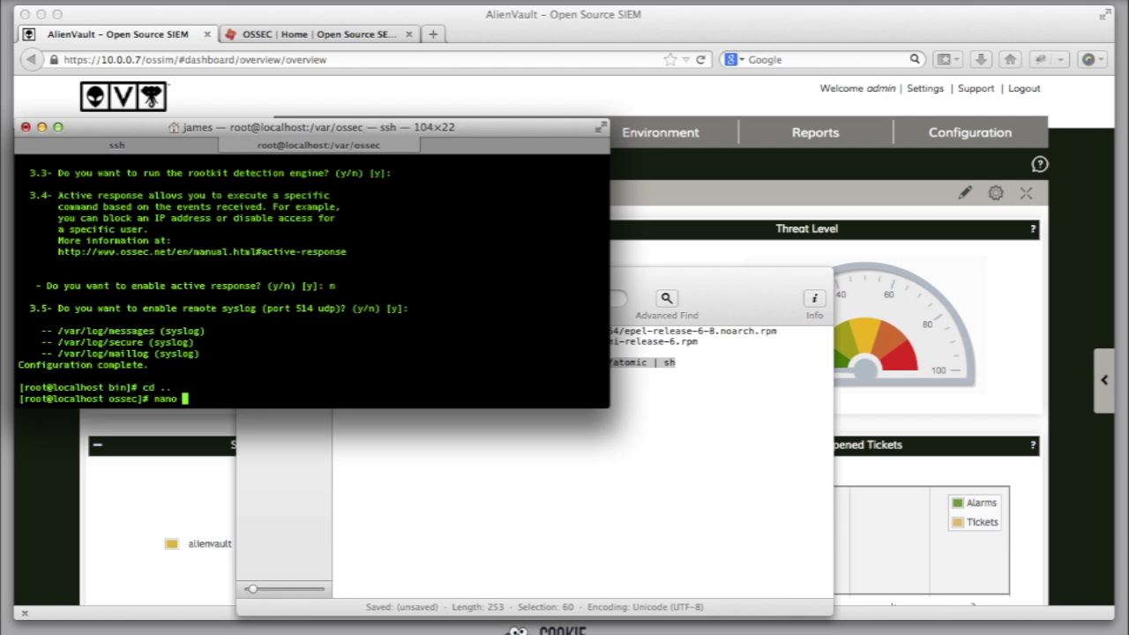
key(BackSpace)
key(BackSpace)
key(BackSpace)
key(BackSpace)
key(BackSpace)
text(pwd)
key(Return)
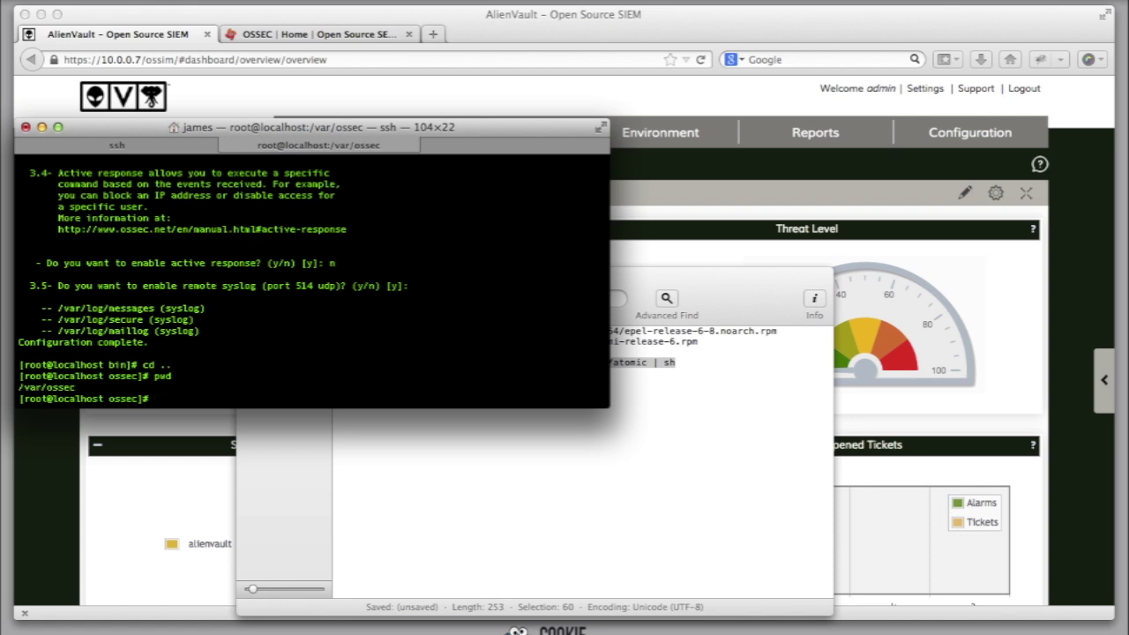
text(cd etc/)
key(Return)
text(pwd)
key(Return)
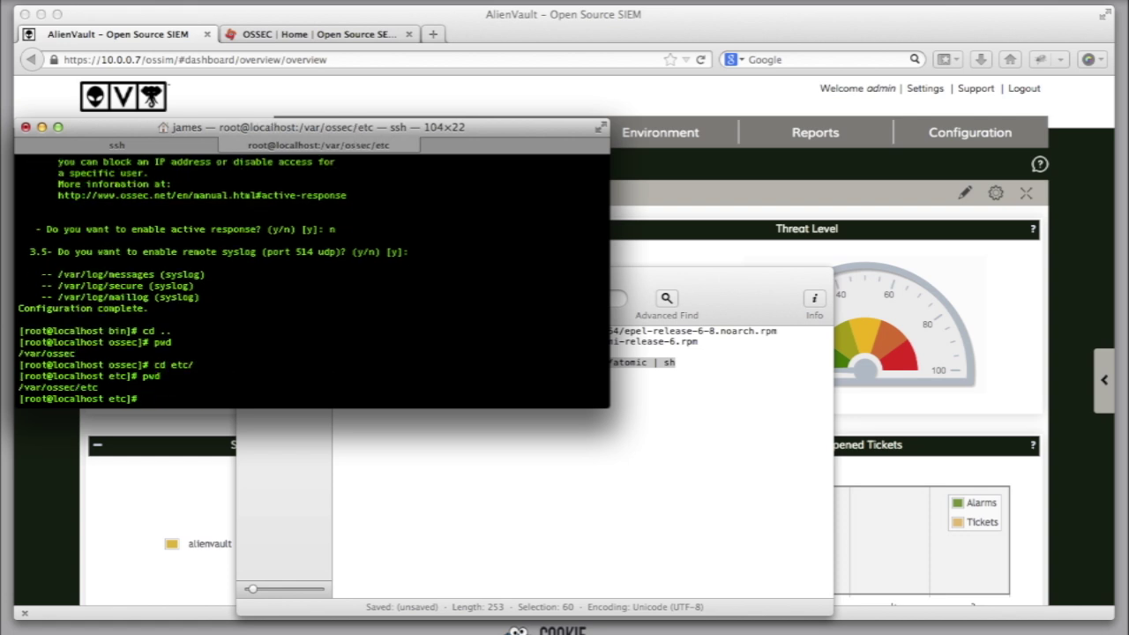
text(nano ossec.conf)
key(Return)
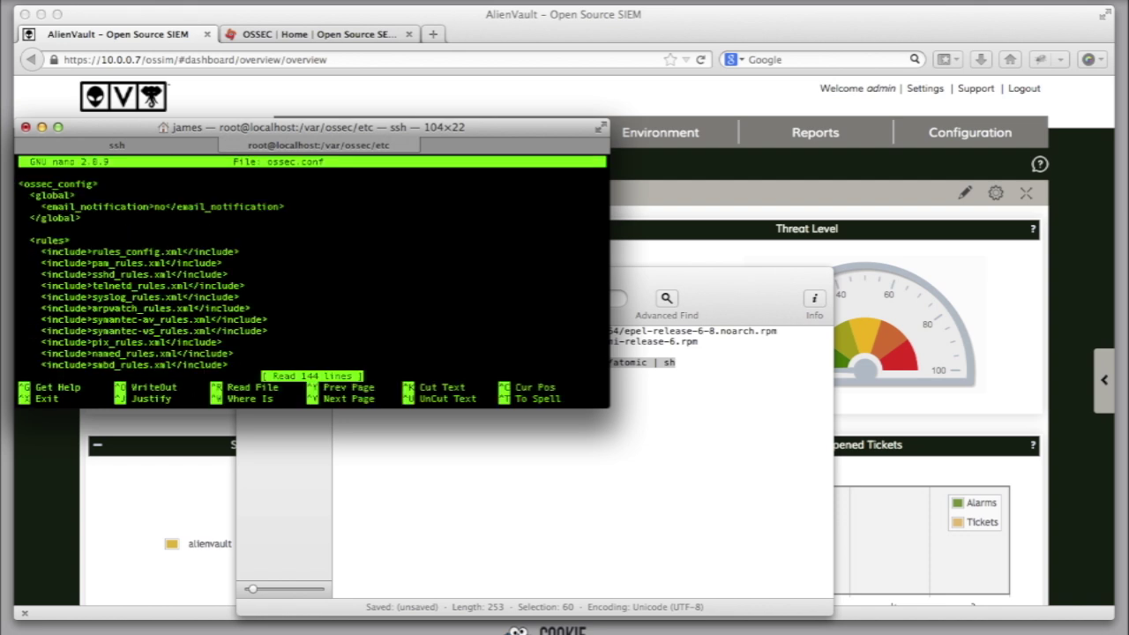
Step: Insert an empty <client></client> block above the global section
key(Down)
key(Return)
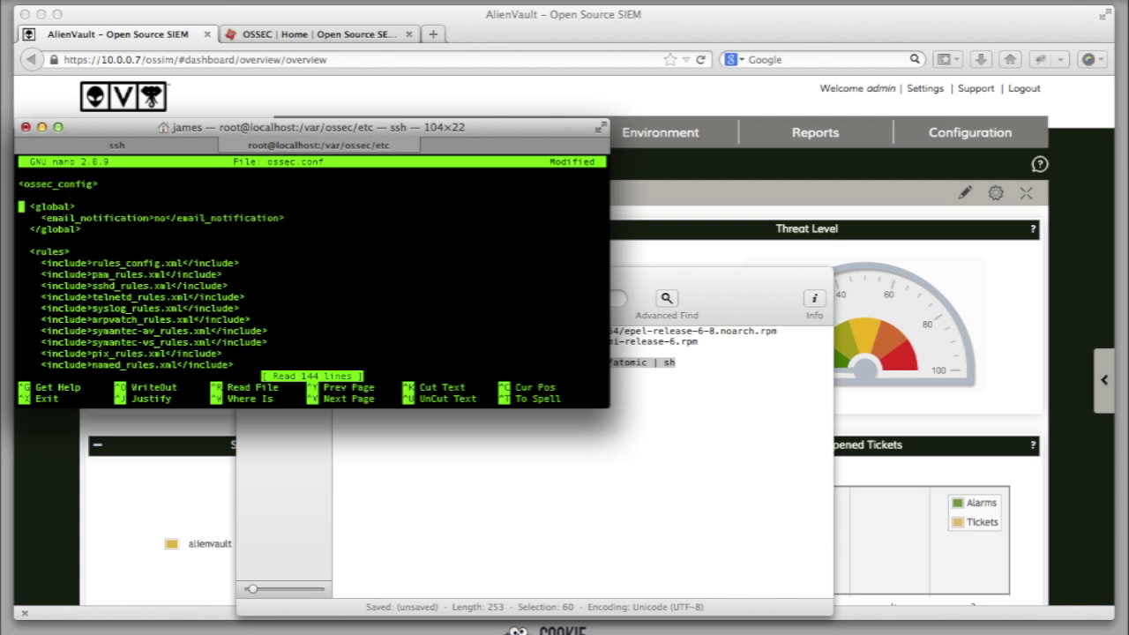
key(Up)
key(Return)
key(Up)
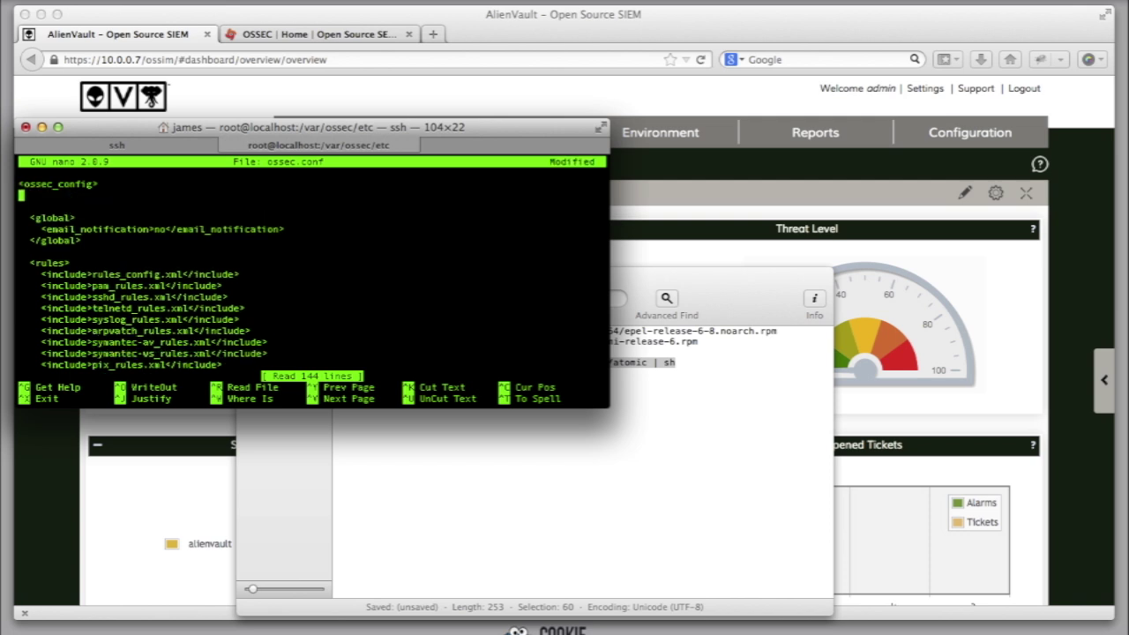
key(Tab)
key(BackSpace)
text(<serve)
key(BackSpace)
key(BackSpace)
key(BackSpace)
key(BackSpace)
key(BackSpace)
text(client>)
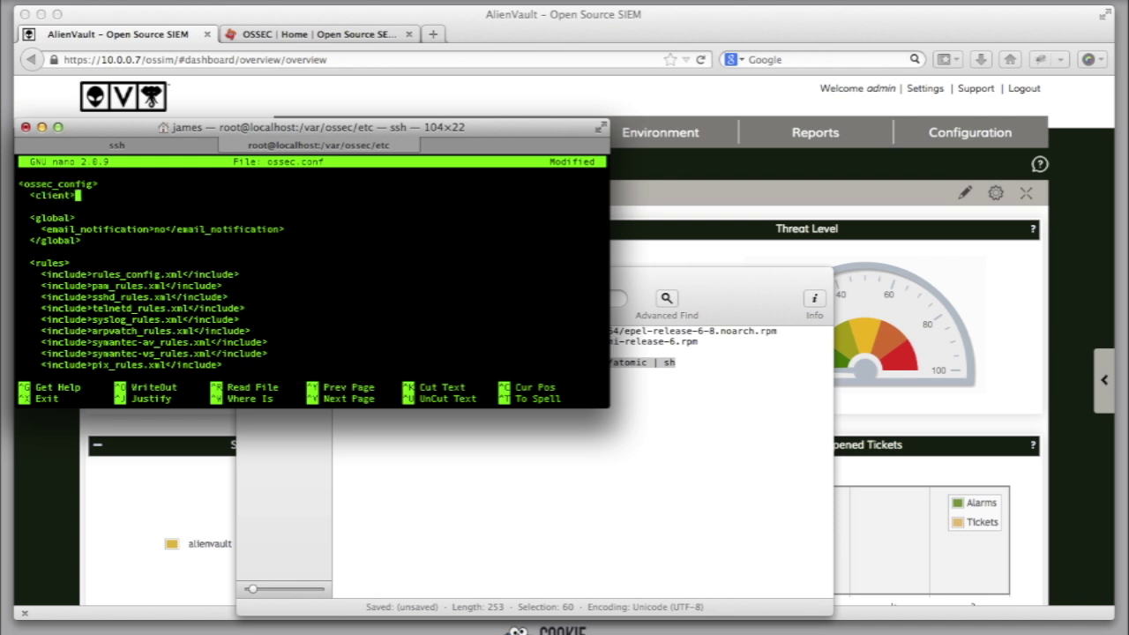
key(Return)
key(Return)
key(Tab)
key(BackSpace)
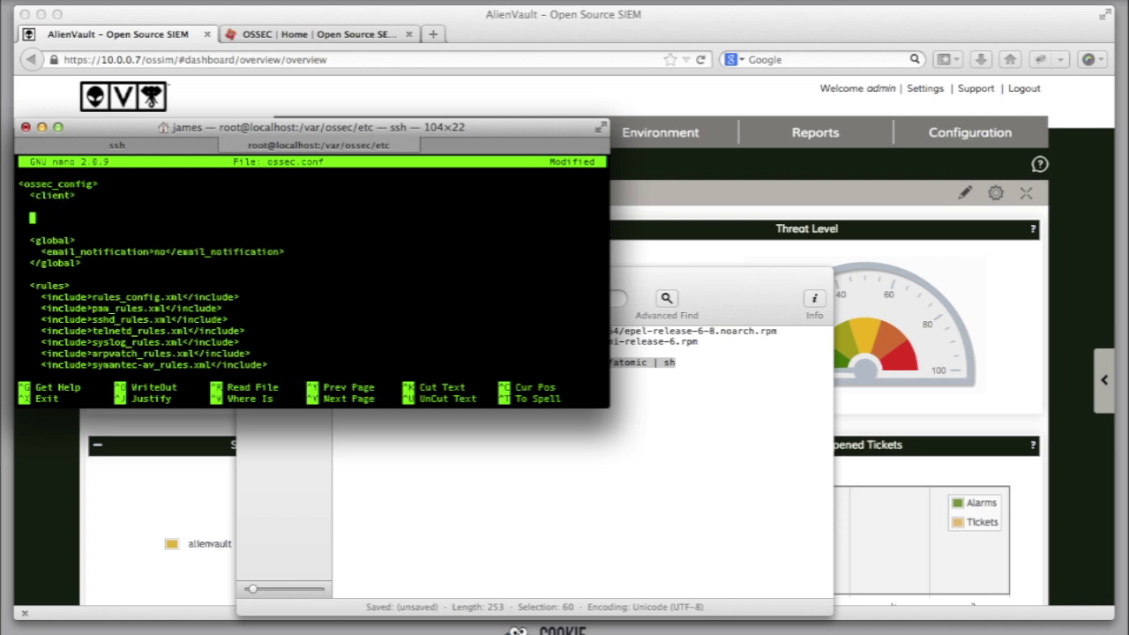
text(</client>)
Step: Put <server-ip>10.0.0.7</server-ip> inside the client block and exit nano
key(Up)
text(<server-ip)
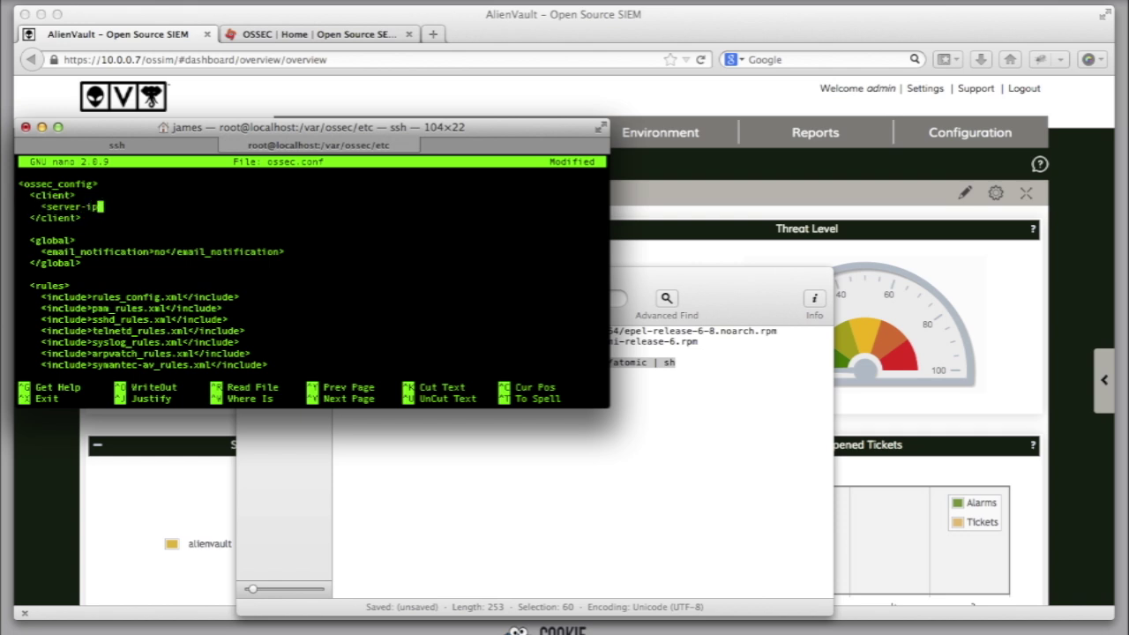
text(>)
text(10.0.0)
text(.7)
text(</serv)
text(er-ip)
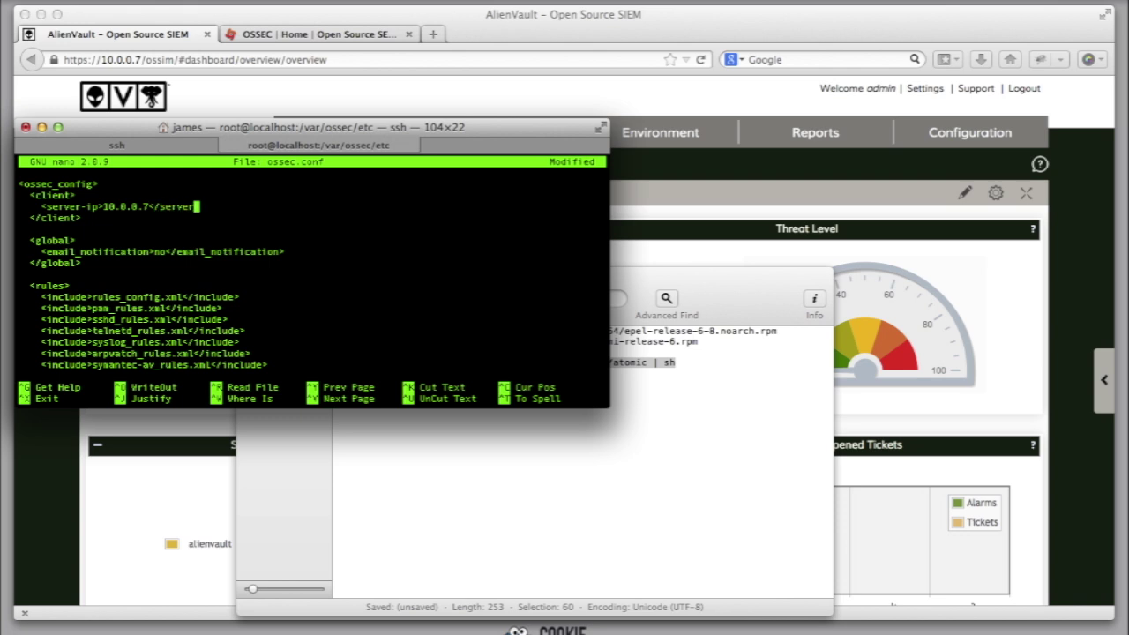
text(>)
key(ctrl+x)
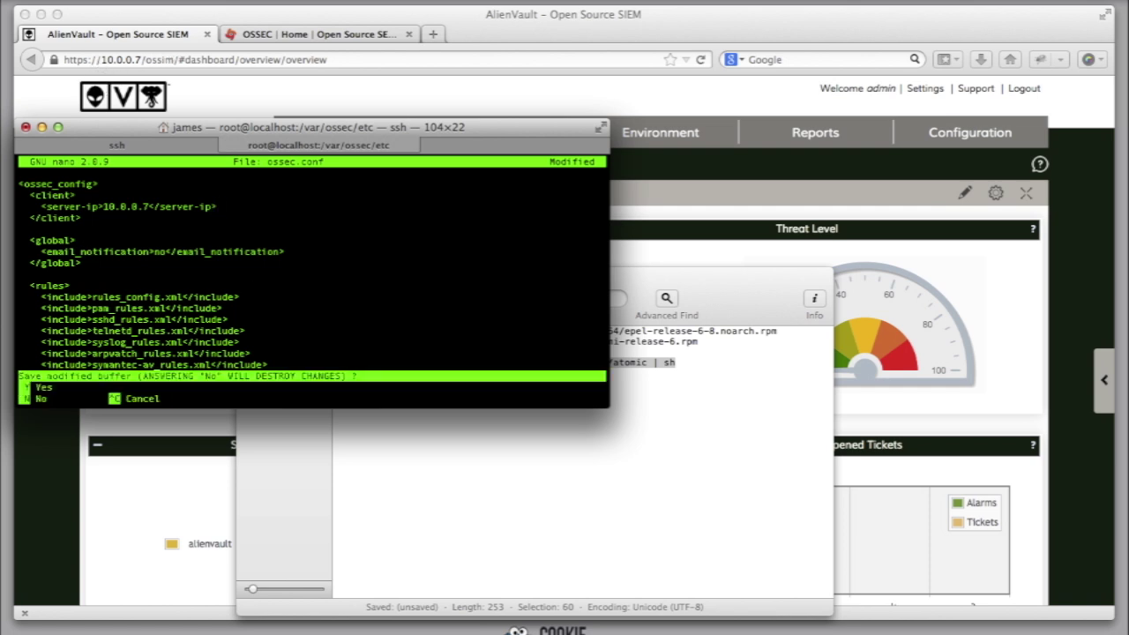
Step: Save ossec.conf, then return to /var/ossec/bin and list its programs
key(y)
key(Return)
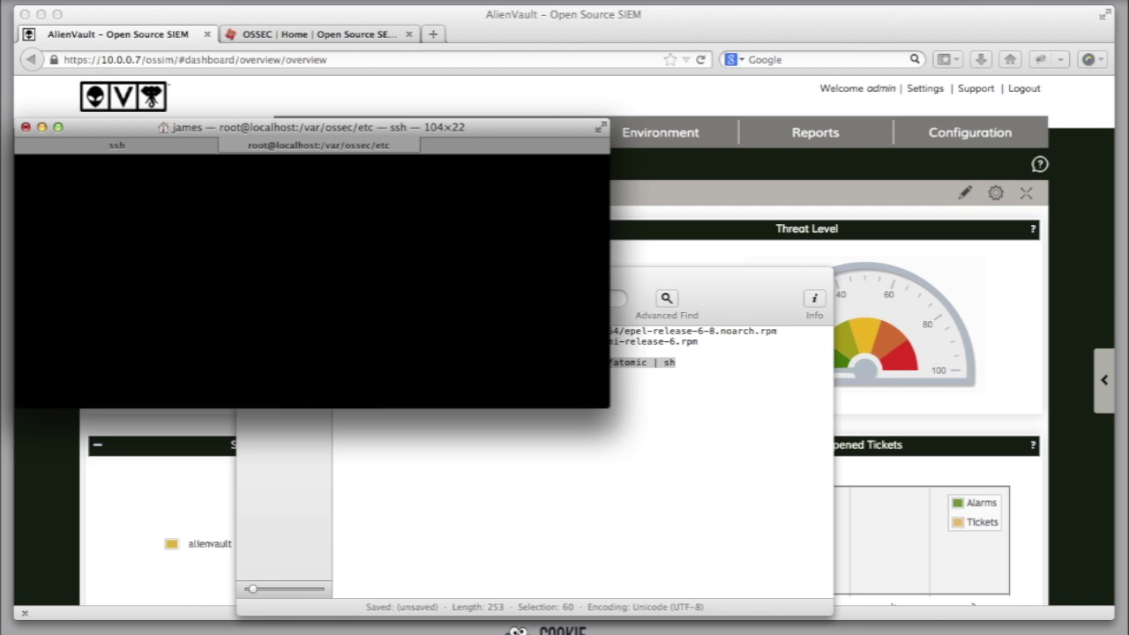
text(cd ..)
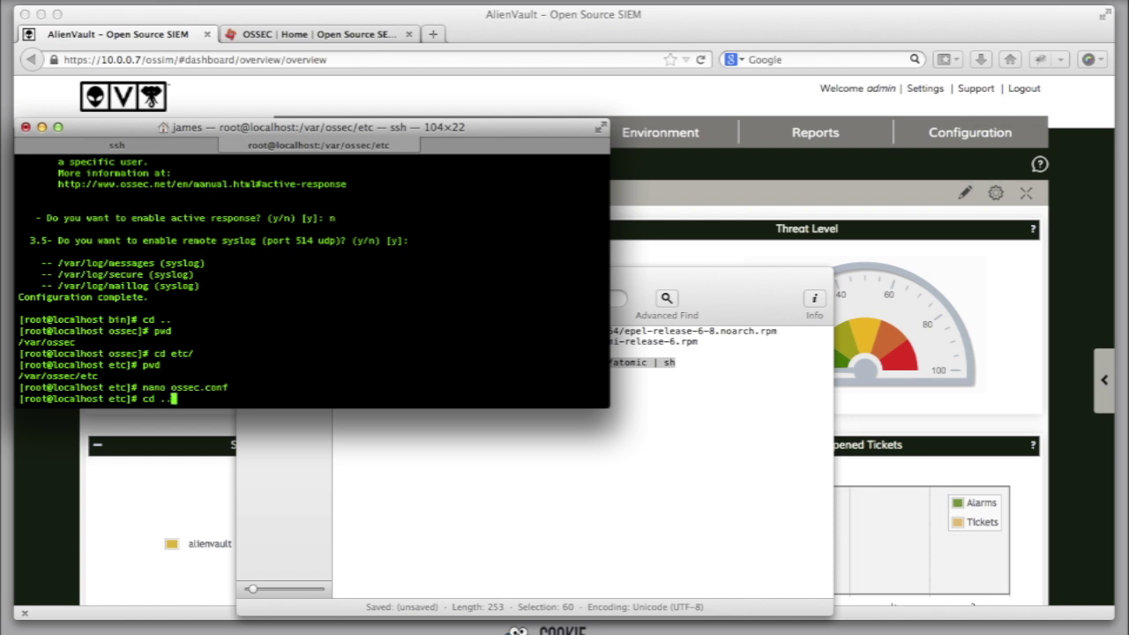
key(Return)
text(cd bin)
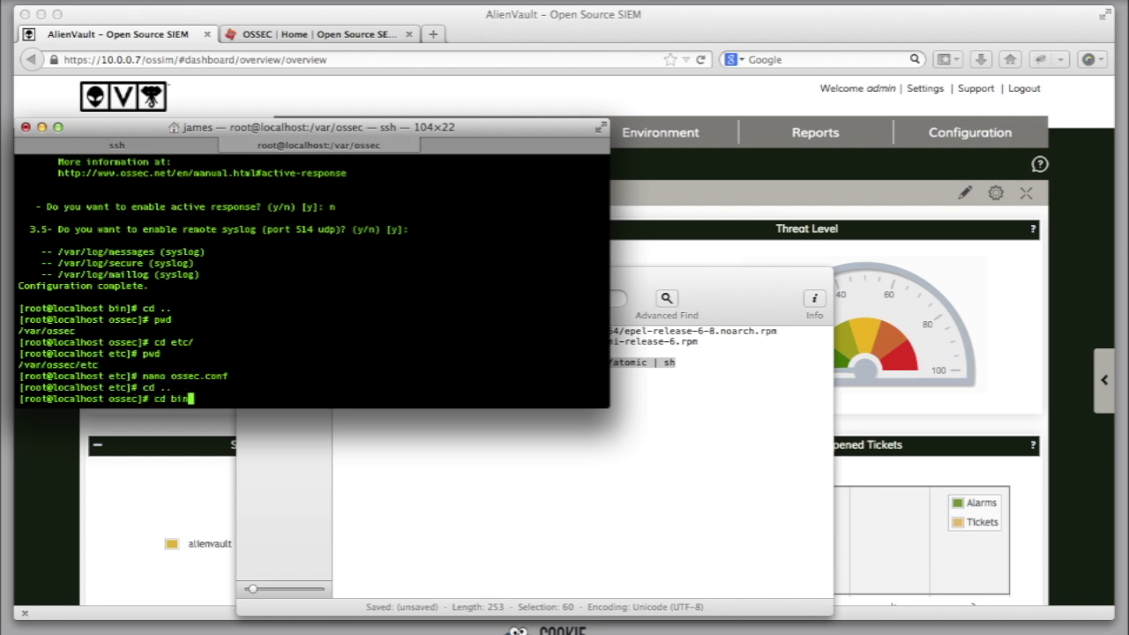
key(Return)
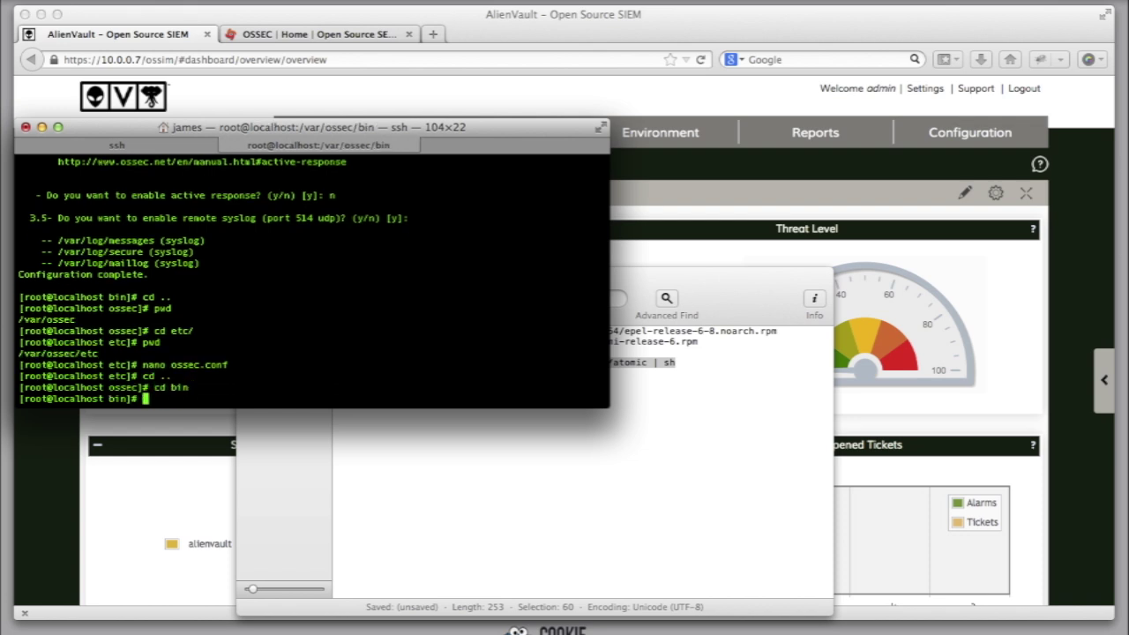
text(ls)
key(Return)
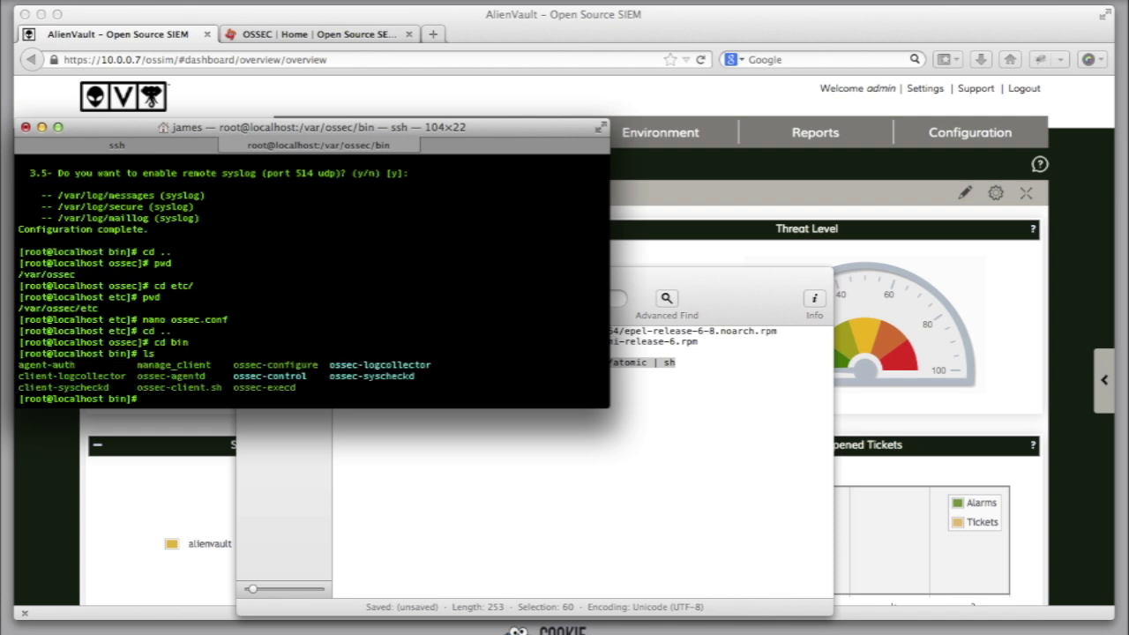
Step: Launch manage_client and choose to import a key from the server
text(./man)
key(Tab)
key(Return)
text(I or Q: I)
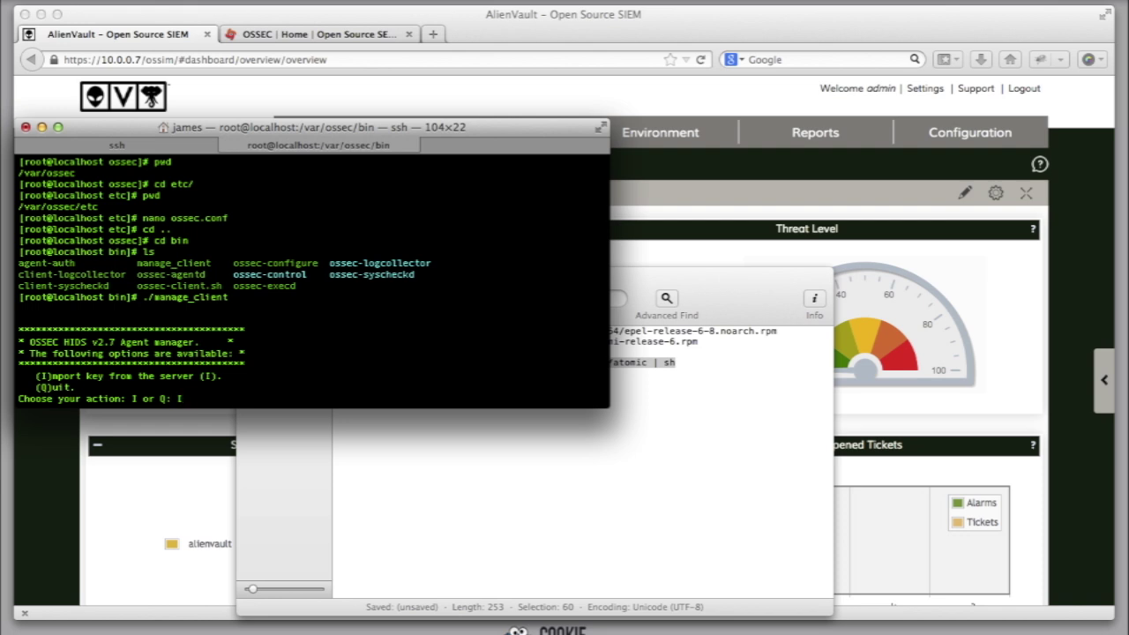
key(Return)
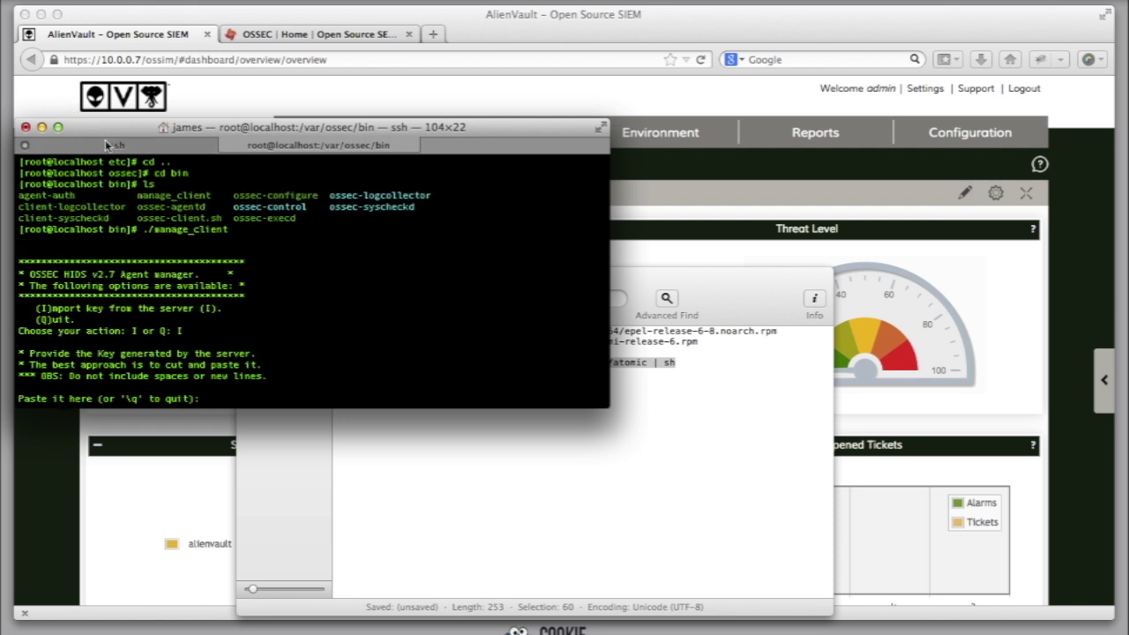
click(107, 143)
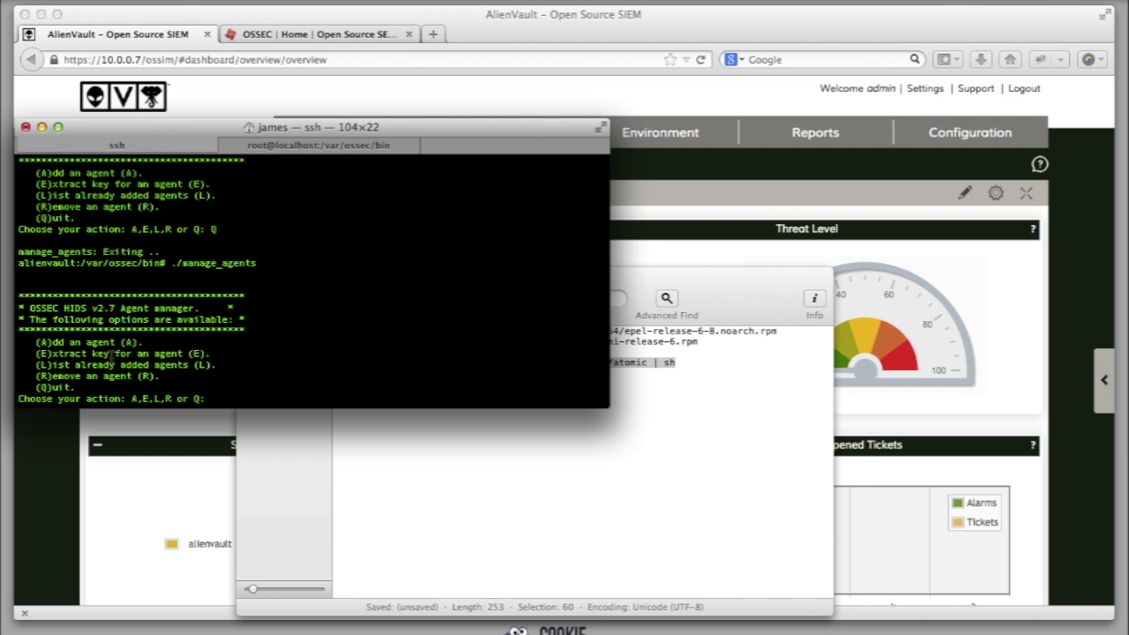
Step: Extract agent 002's key in the AlienVault agent manager and select it
text(E)
key(Return)
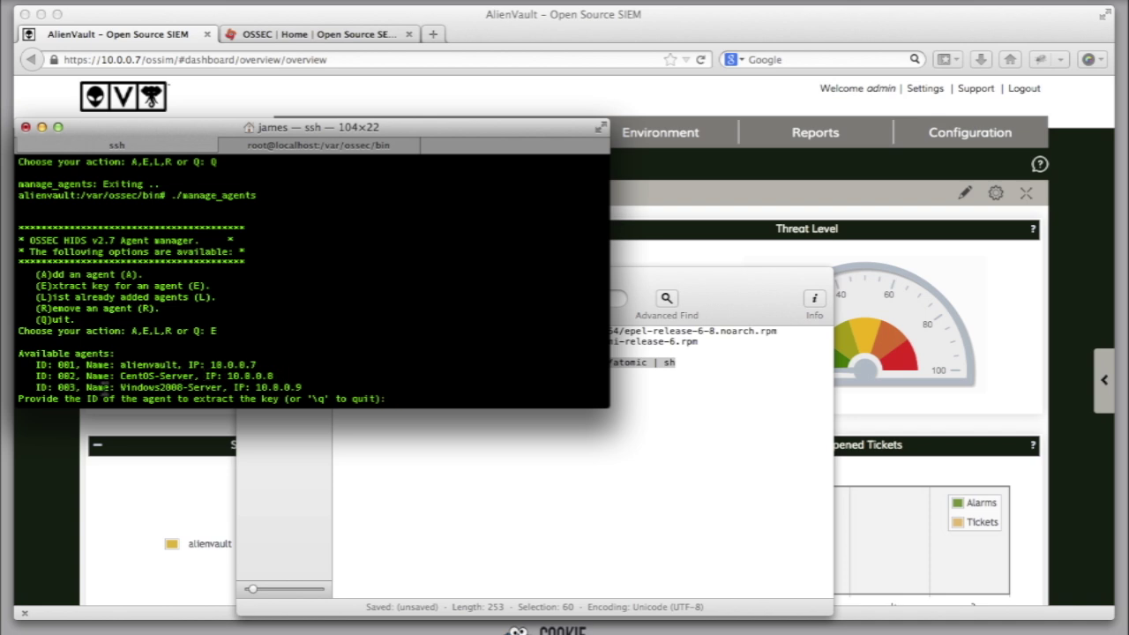
text(002)
key(Return)
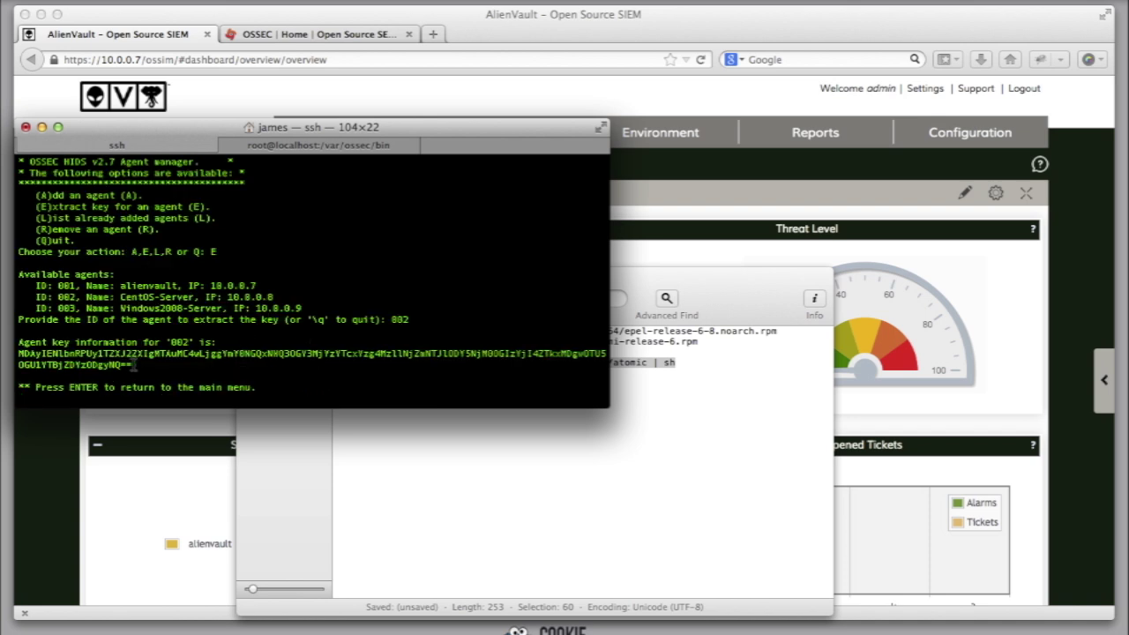
drag(133, 365, 14, 355)
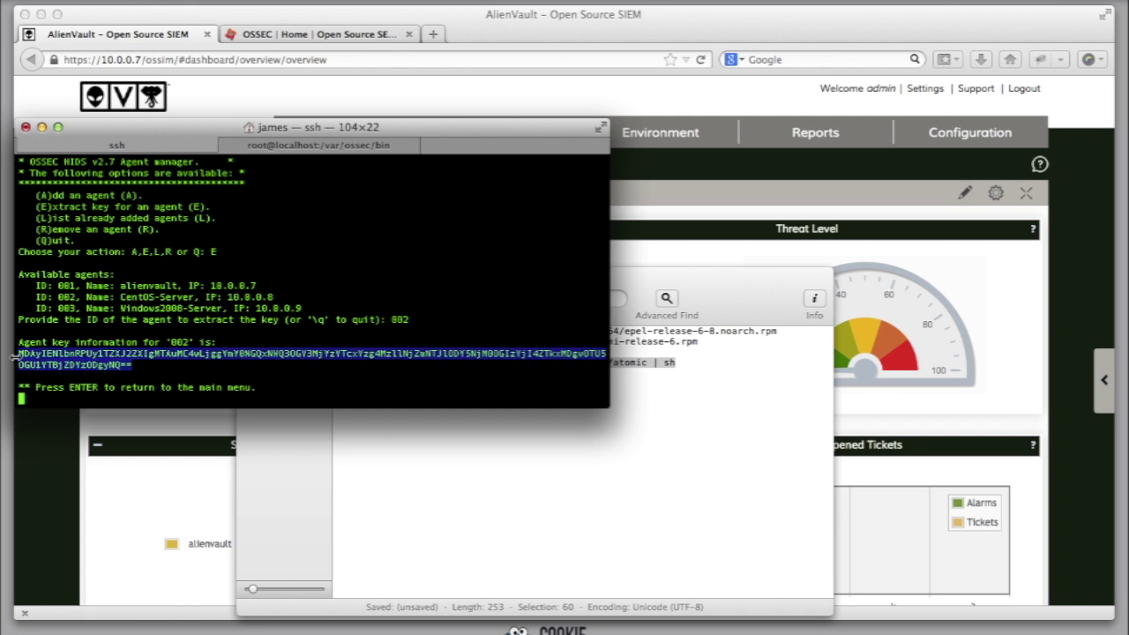
Step: Paste the key into the CentOS agent's manage_client, confirm with y, then quit
click(240, 141)
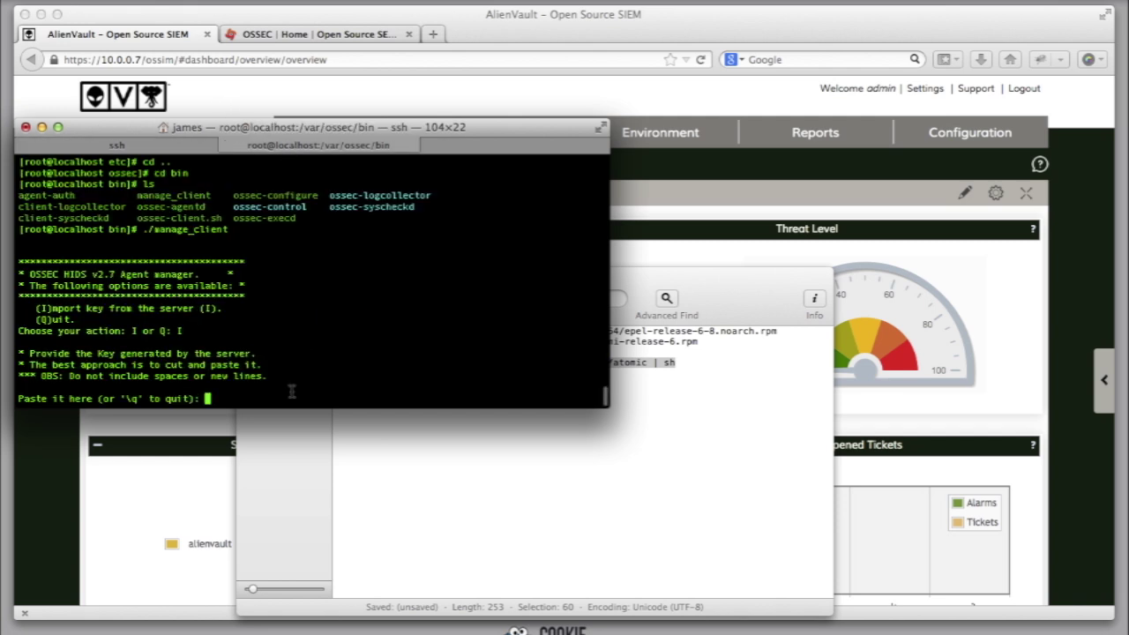
key(super+v)
key(Return)
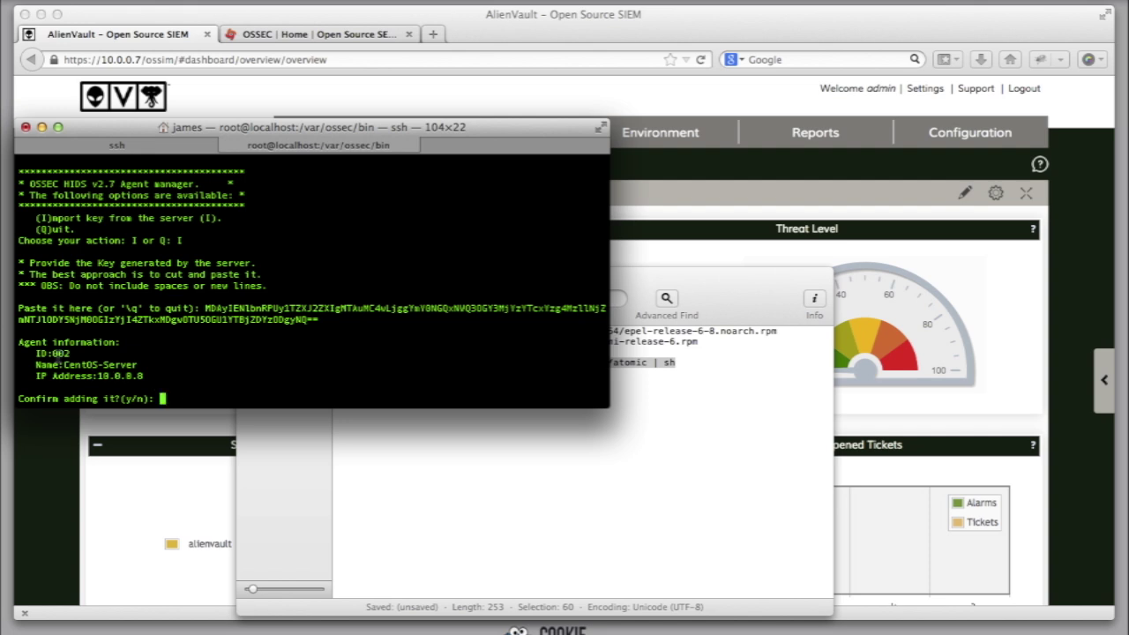
text(y)
key(Return)
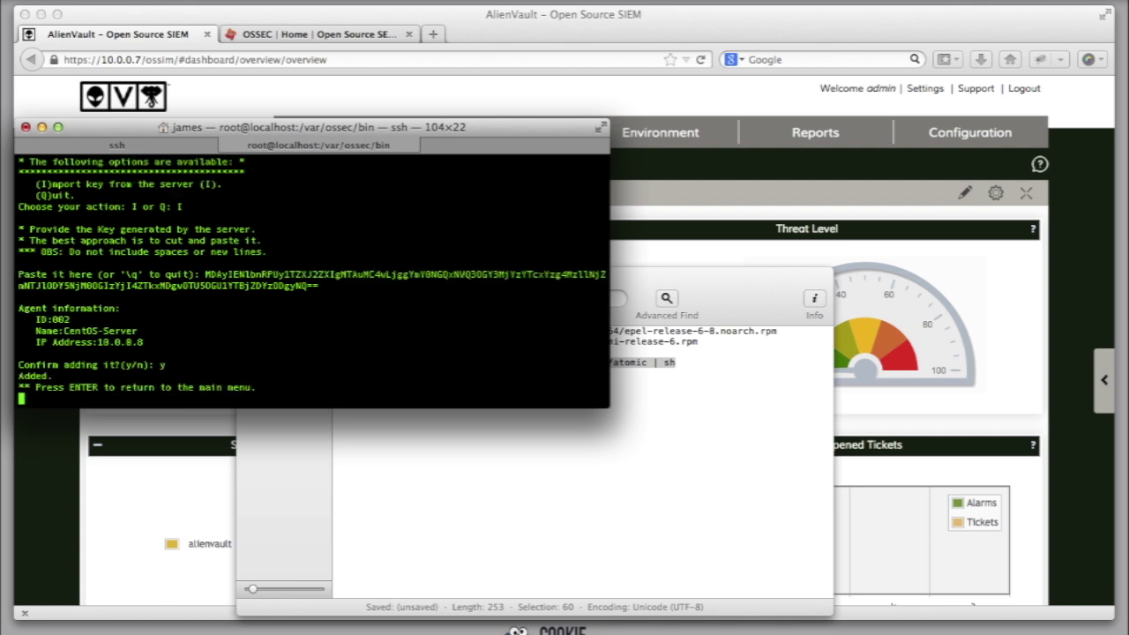
key(Return)
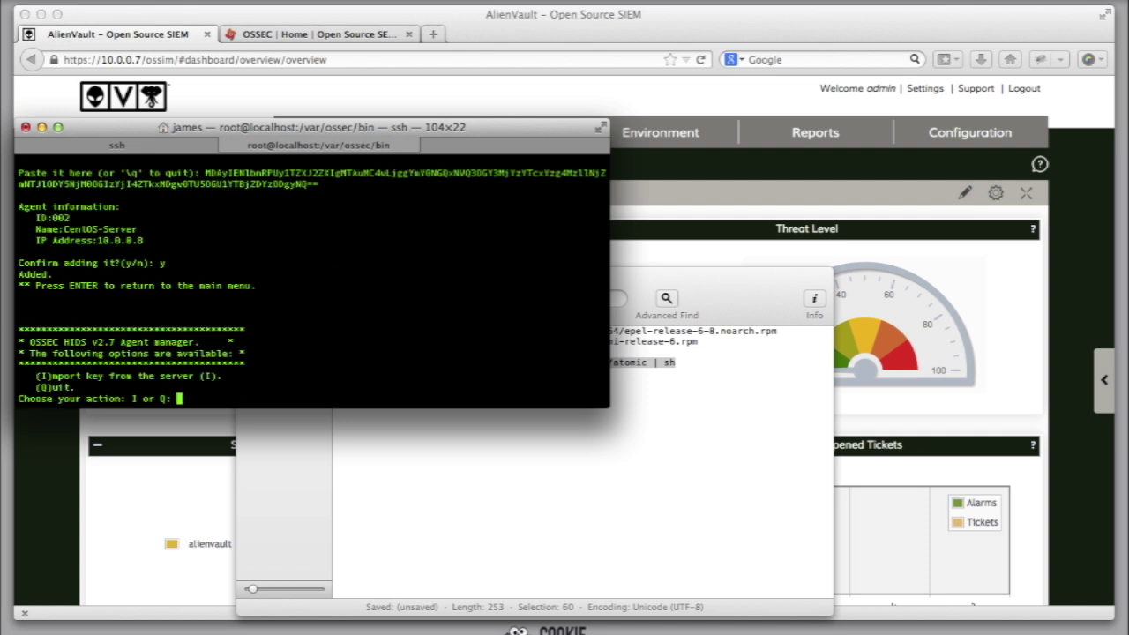
text(Q)
key(Return)
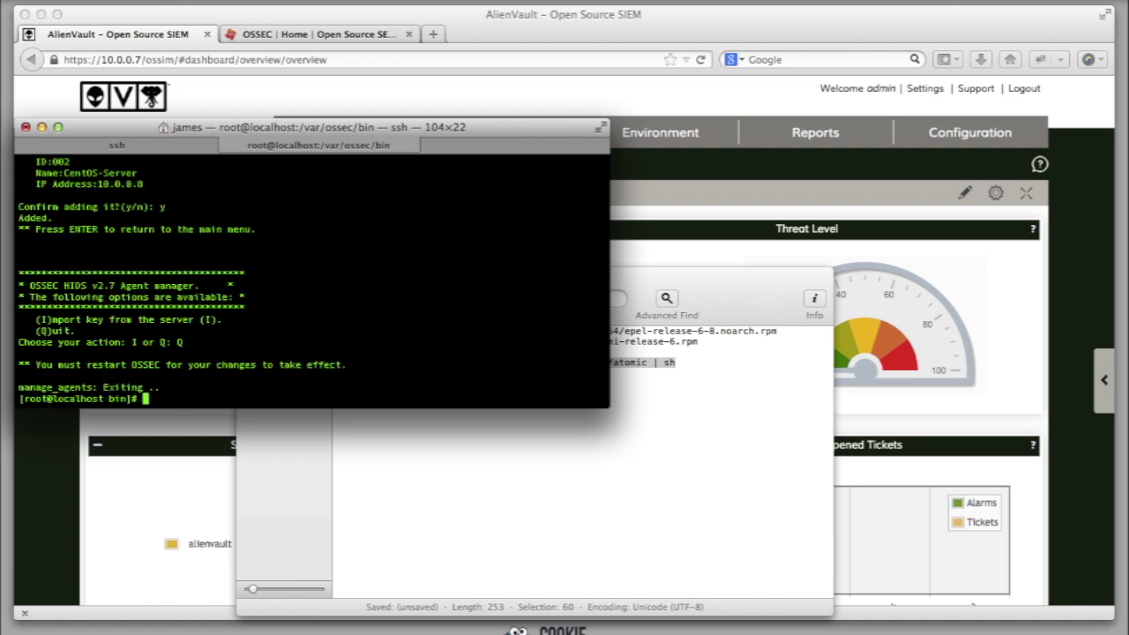
Step: List /var/ossec/bin and run ./ossec-control start to launch the OSSEC agent
text(ls)
key(Return)
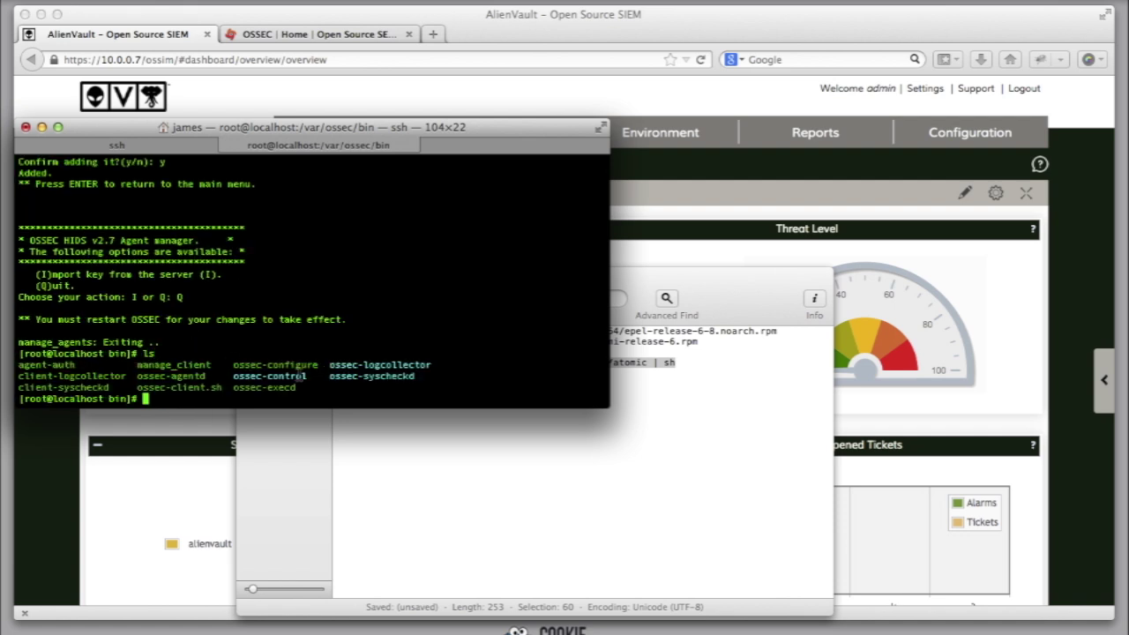
text(./os)
key(Tab)
text(control start)
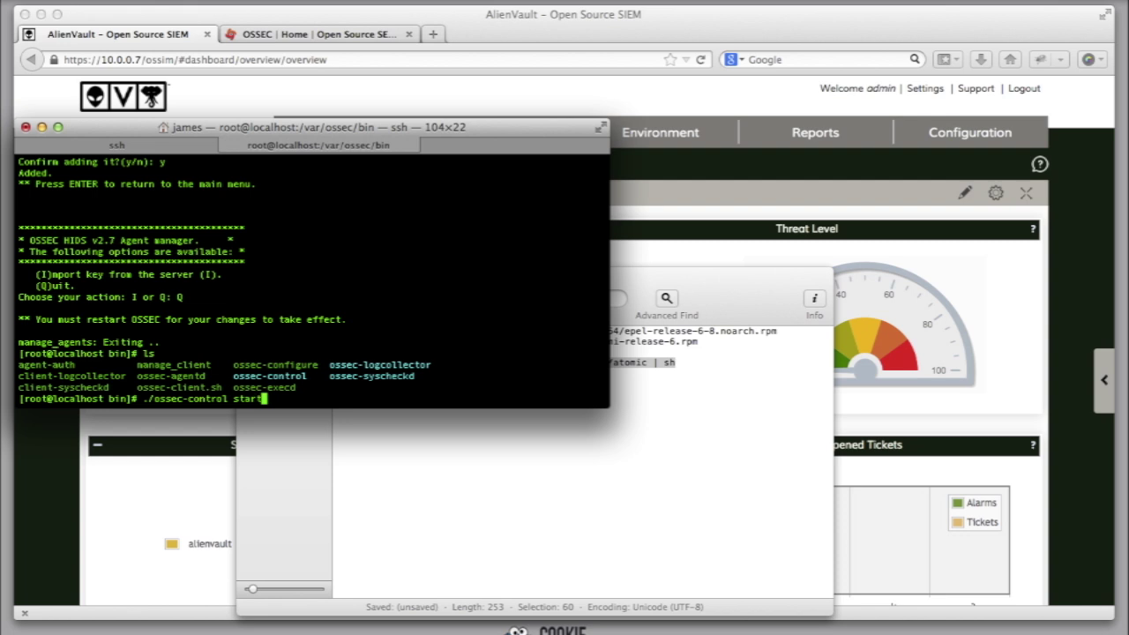
key(Return)
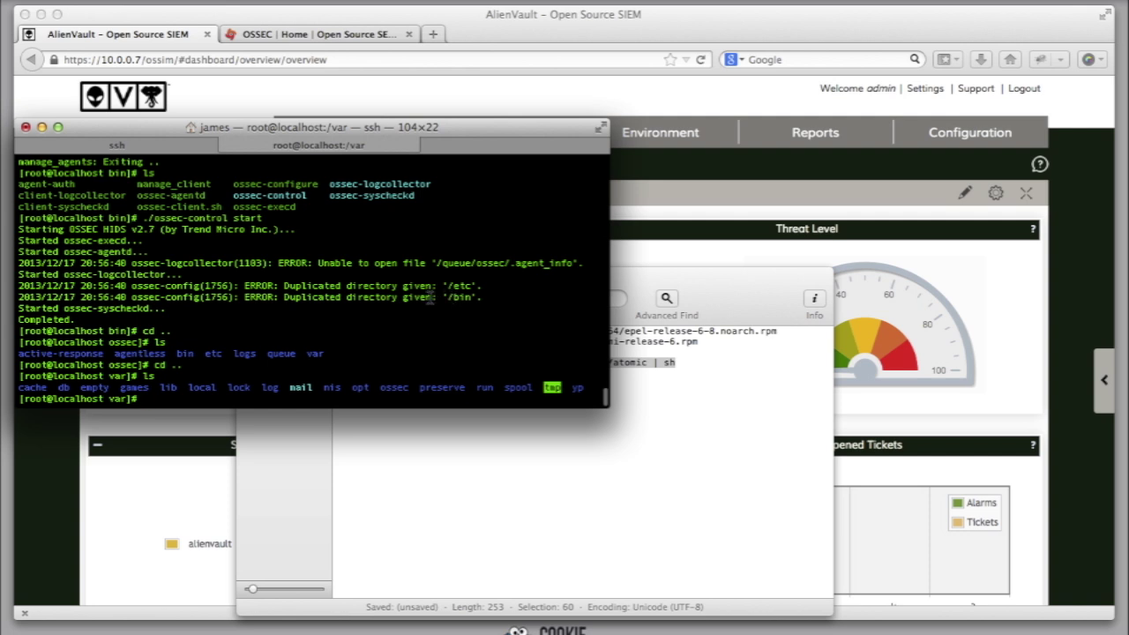
Step: Return the AlienVault server's session to the agent manager main menu
click(162, 146)
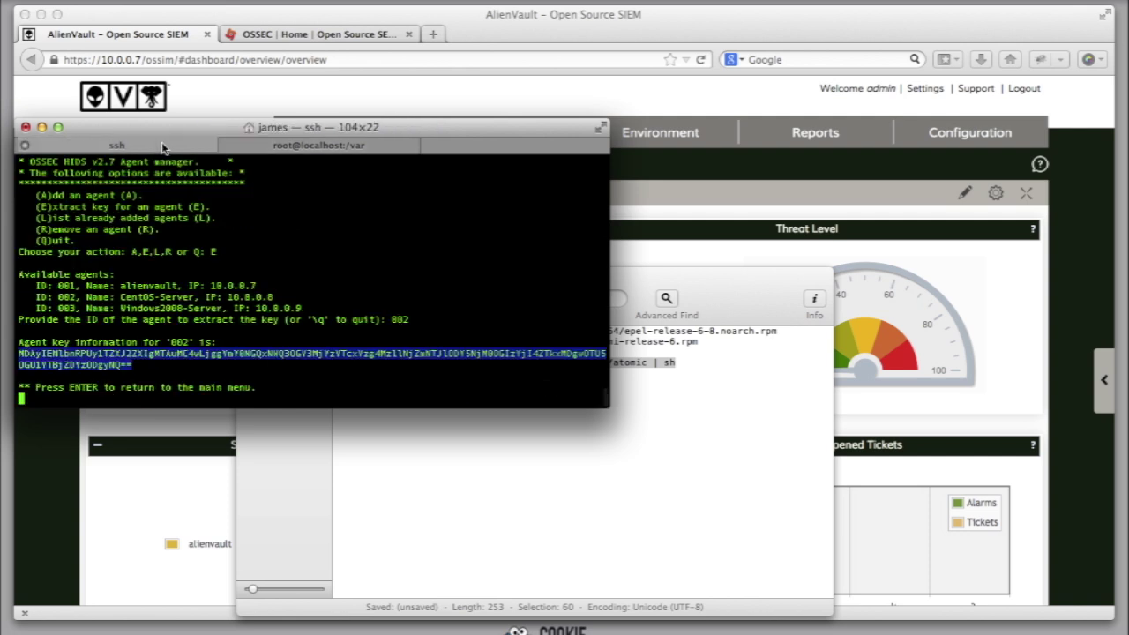
click(168, 344)
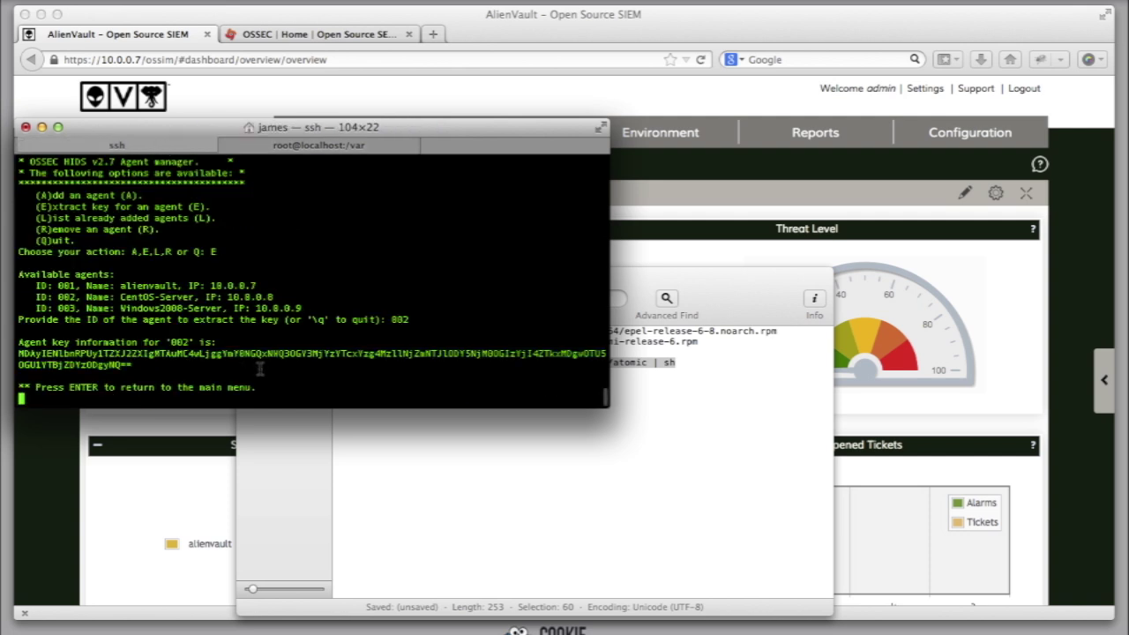
key(Return)
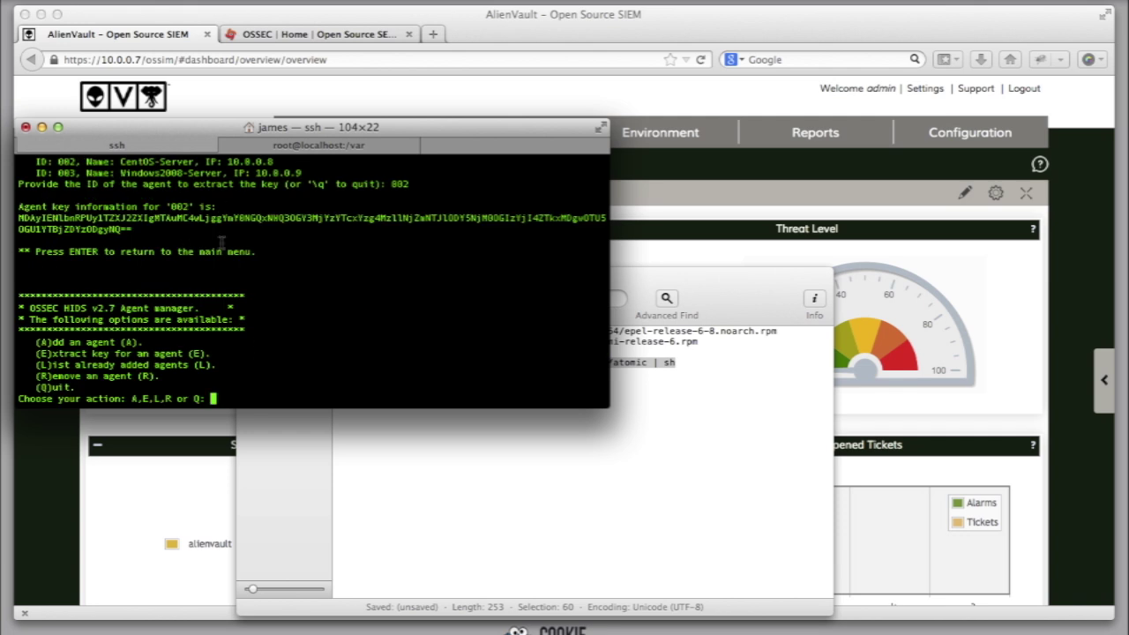
Step: On the CentOS agent, run ./ossec-control status from /var/ossec/bin to confirm the daemons are running
click(317, 144)
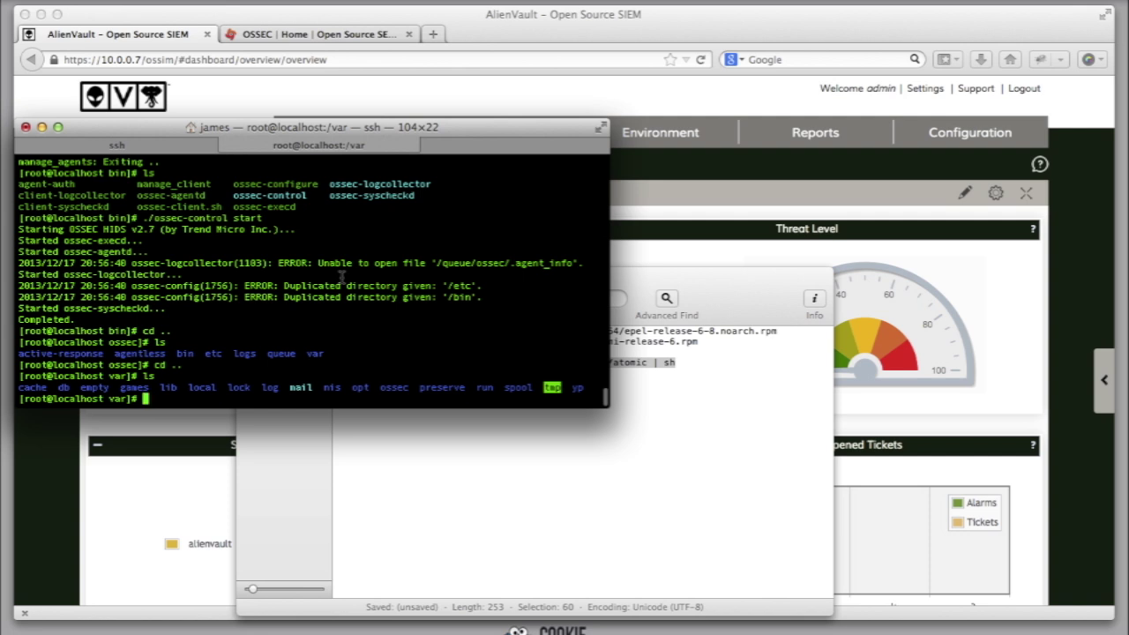
text(.)
key(BackSpace)
text(cd /var/ossec/bin/)
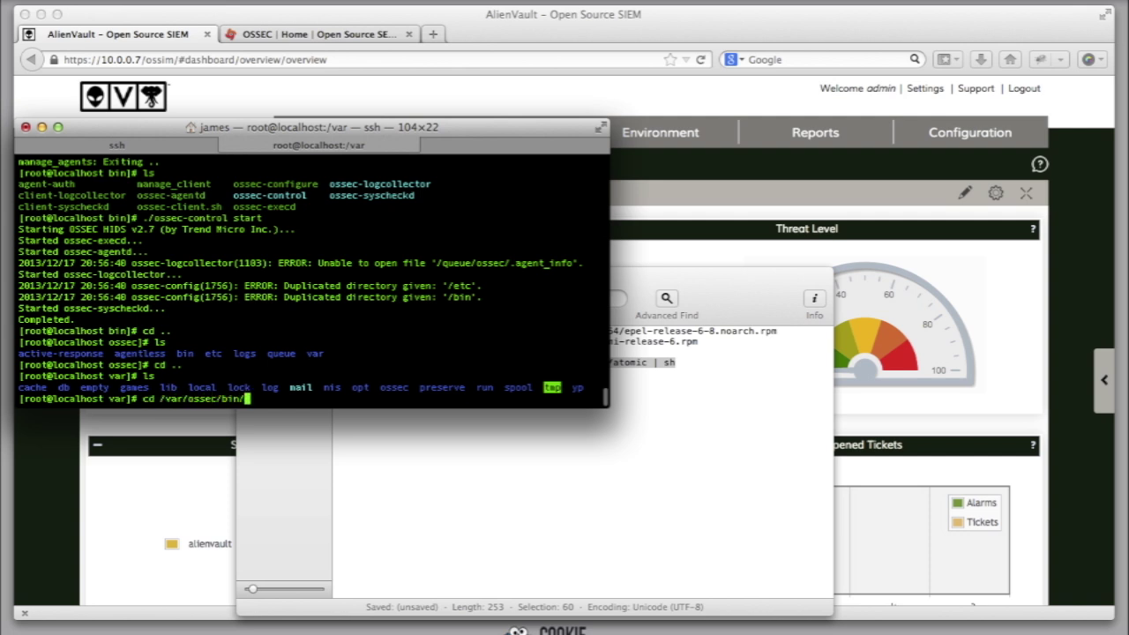
key(Return)
text(./ossec-)
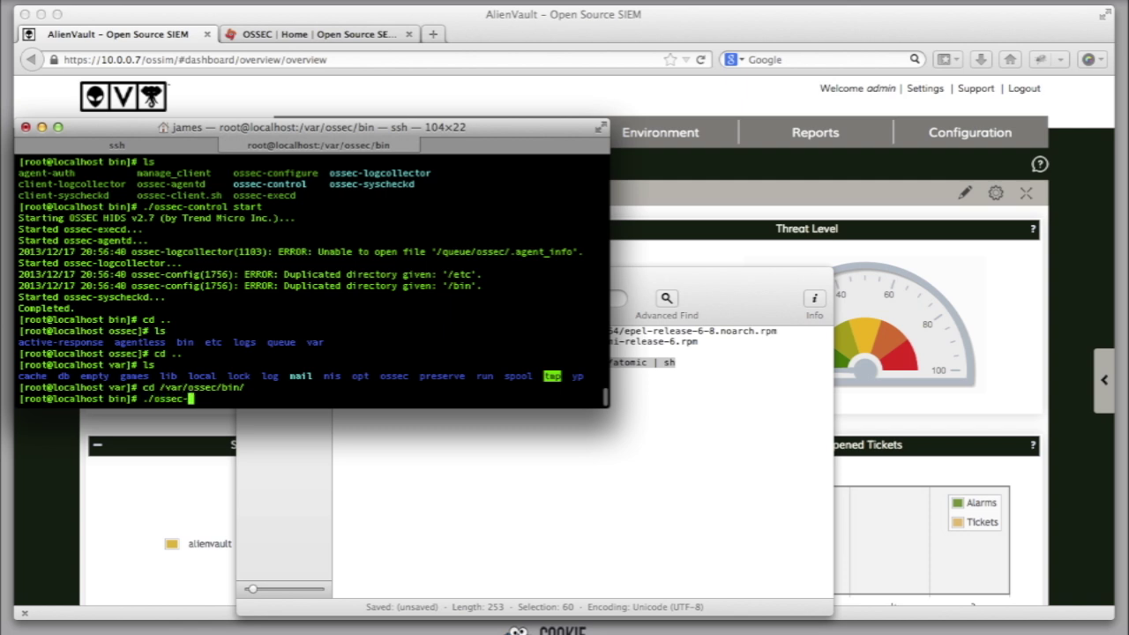
text(control status)
key(Return)
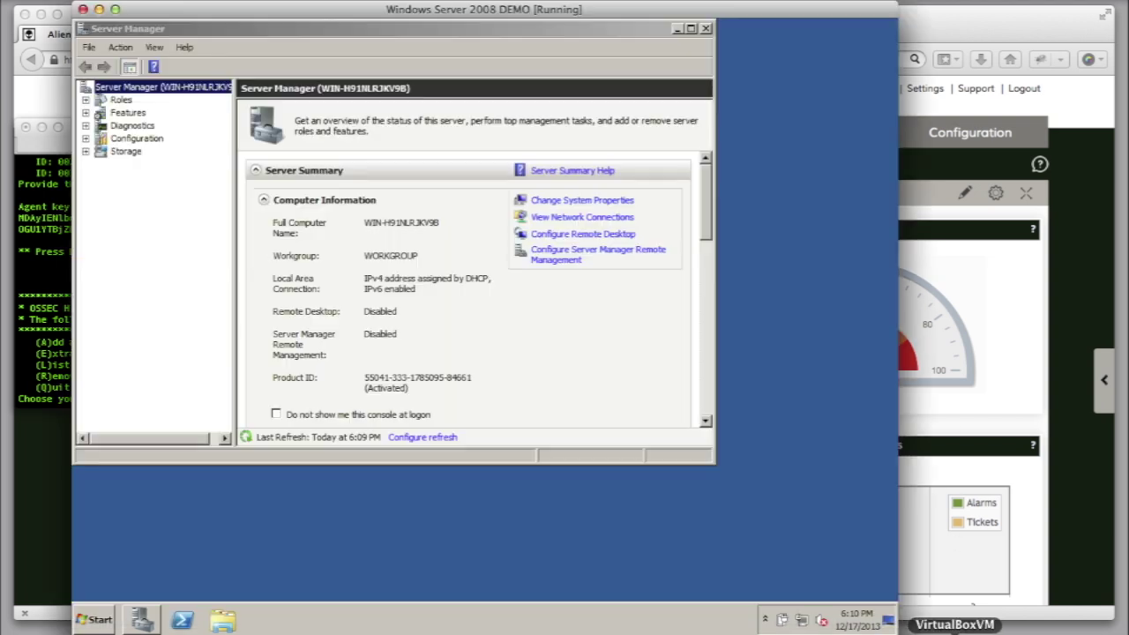
Step: Close Server Manager and install OSSEC Windows Agent v2.7.1 with default components and location
click(953, 628)
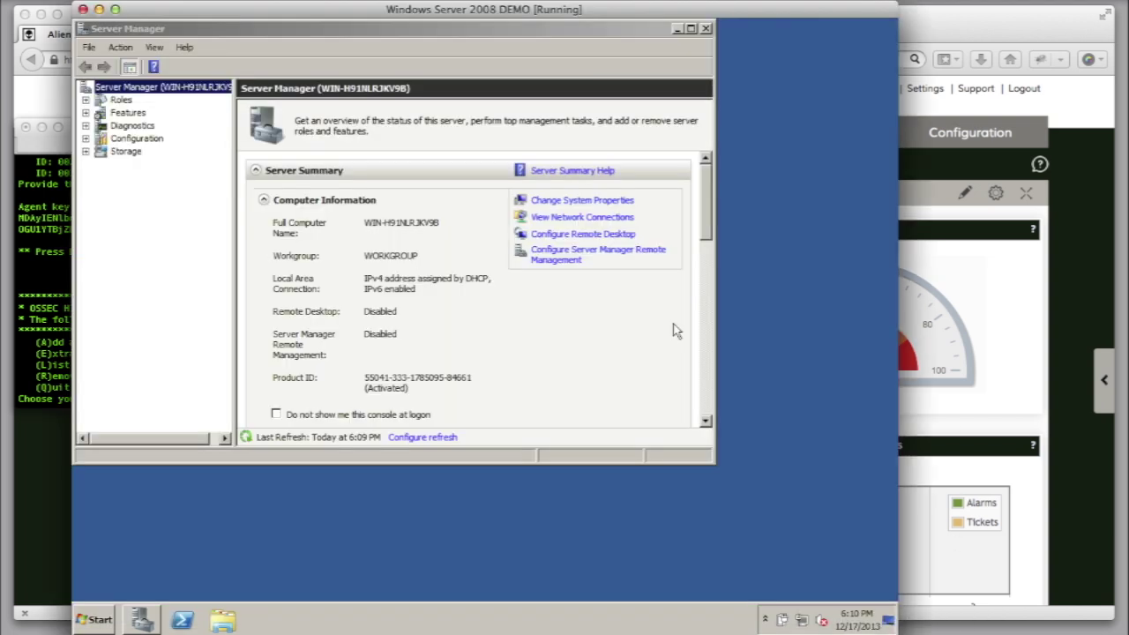
click(707, 30)
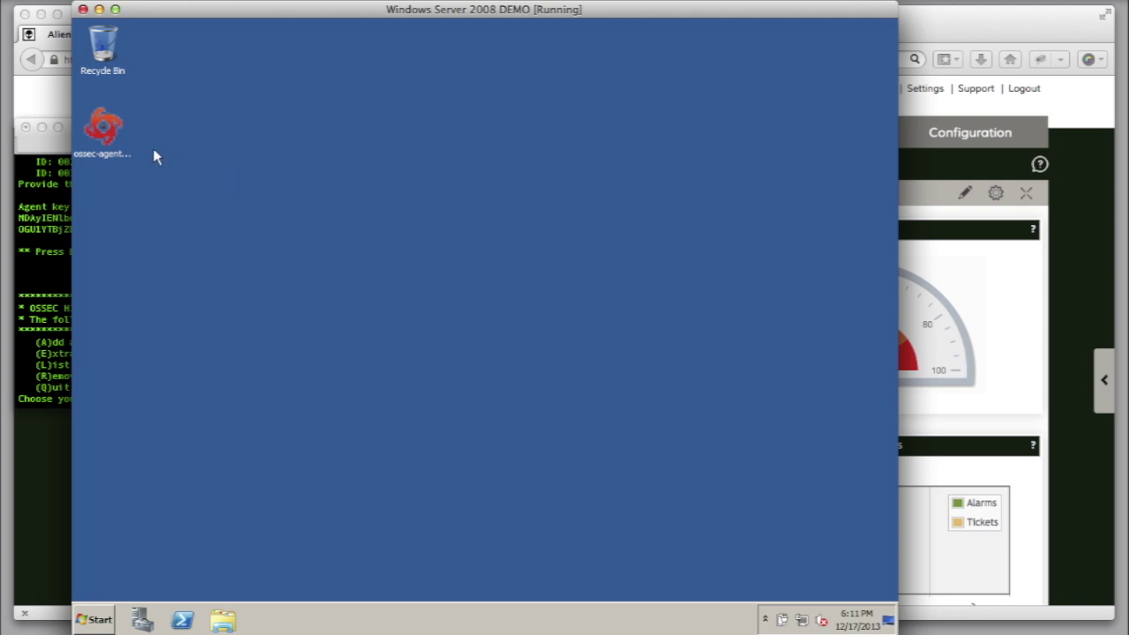
double_click(106, 130)
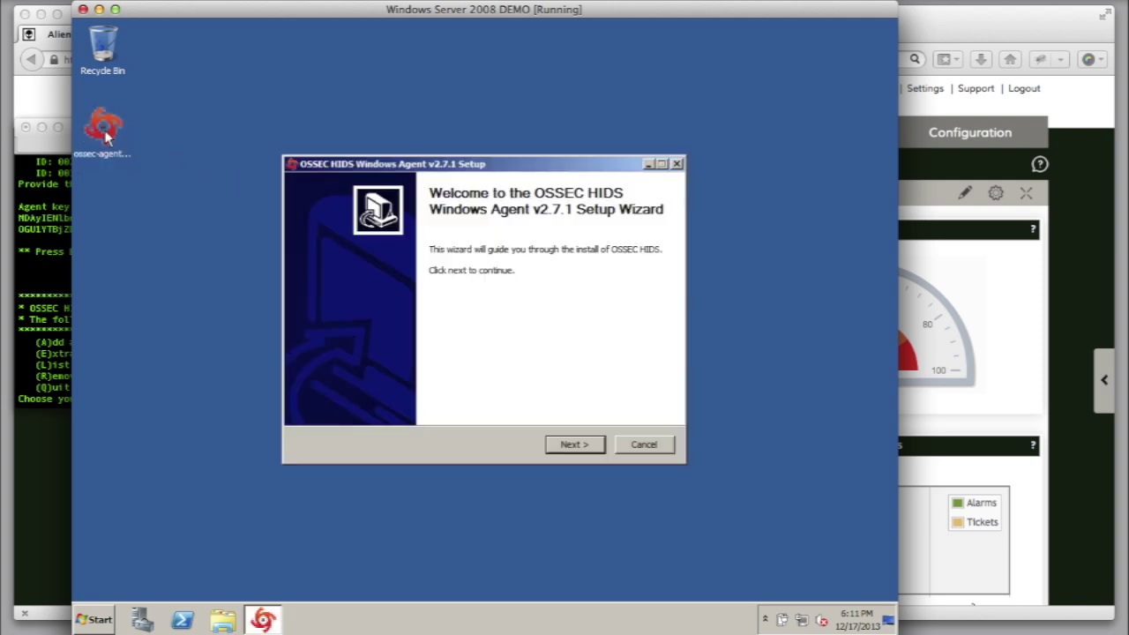
click(575, 444)
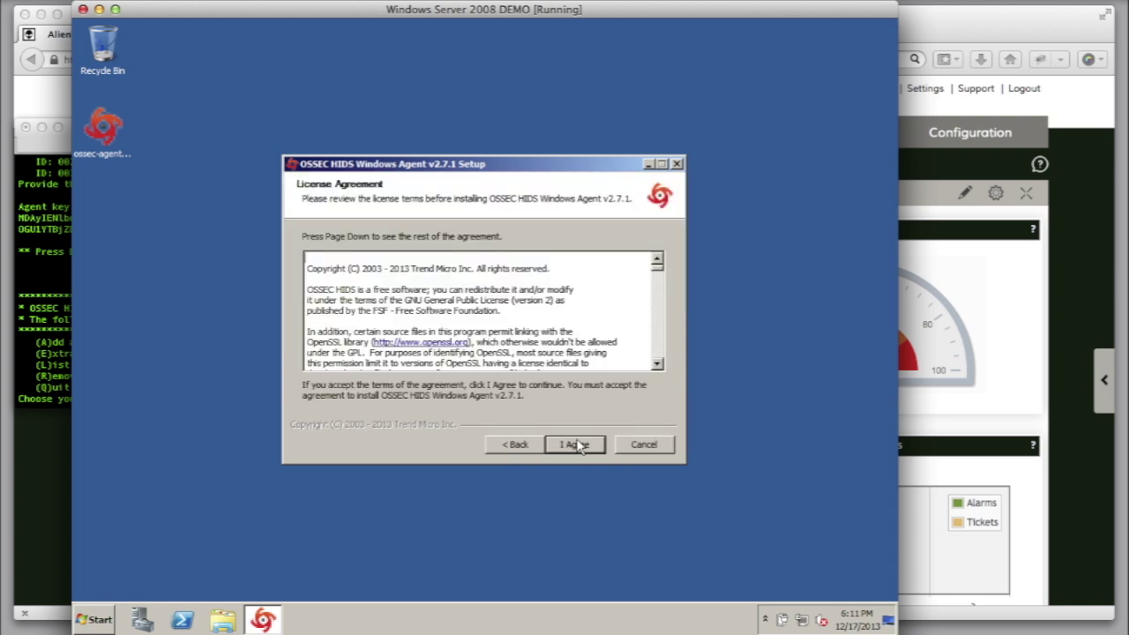
click(575, 445)
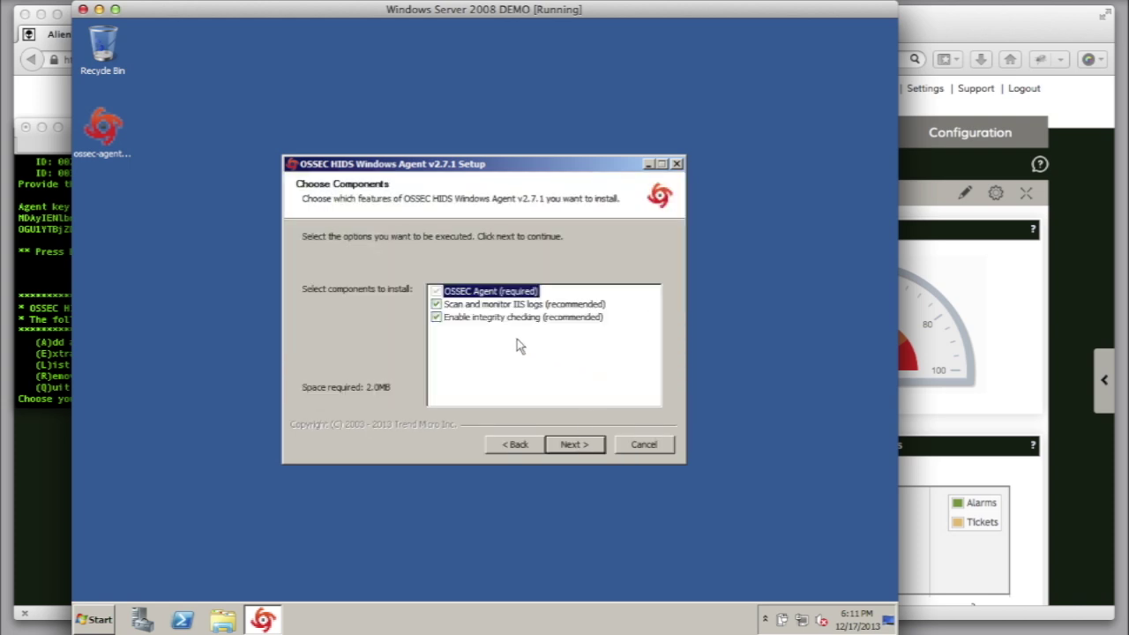
click(575, 445)
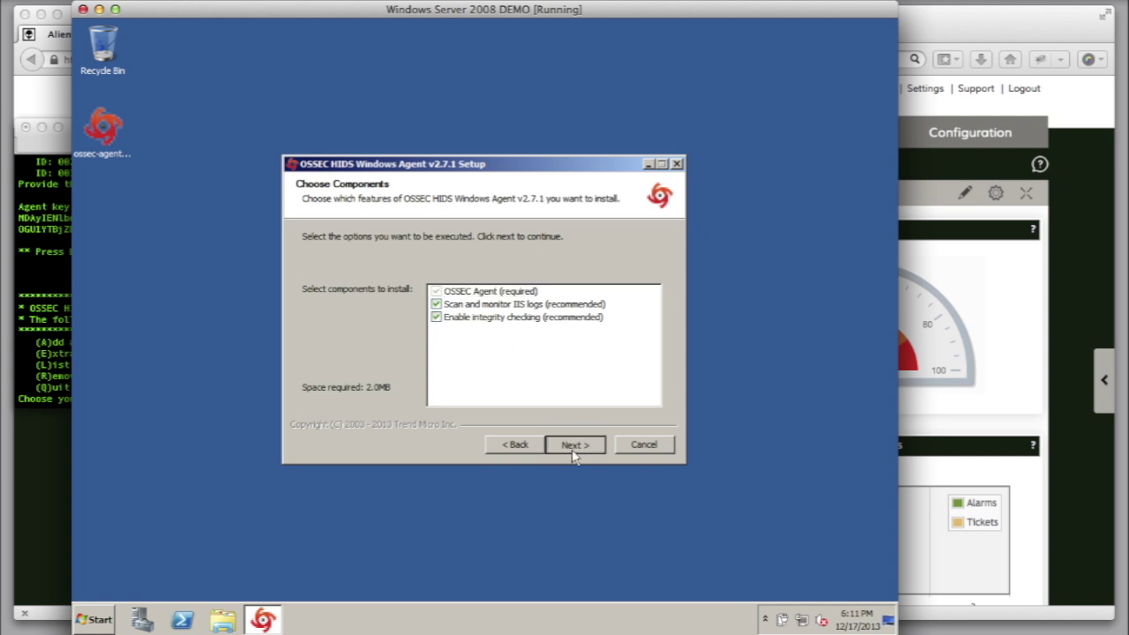
click(573, 445)
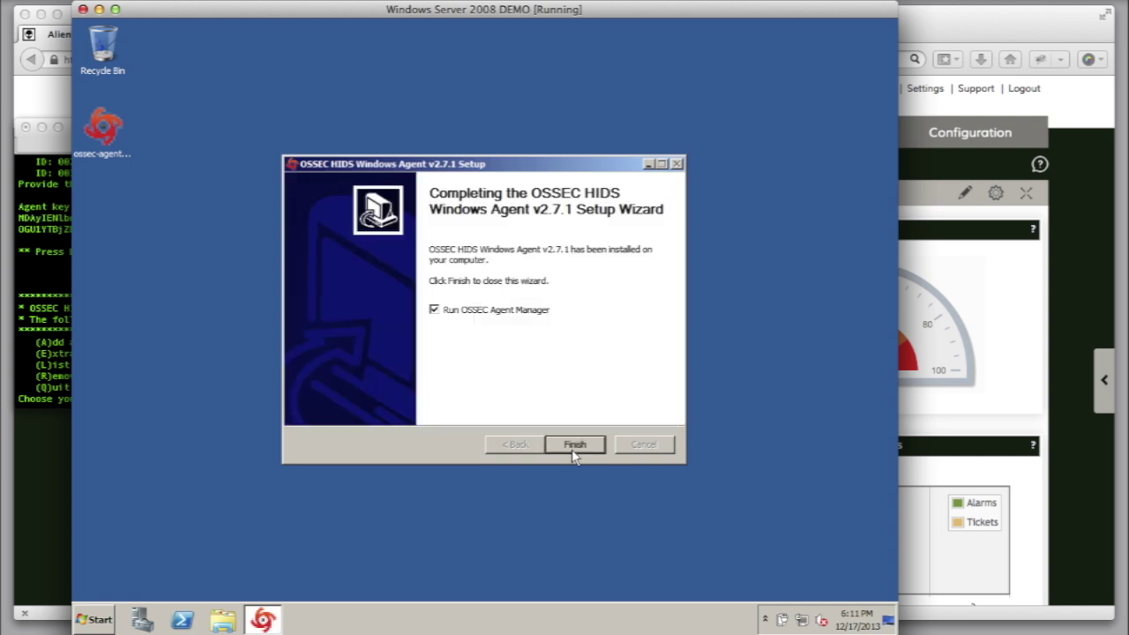
click(574, 446)
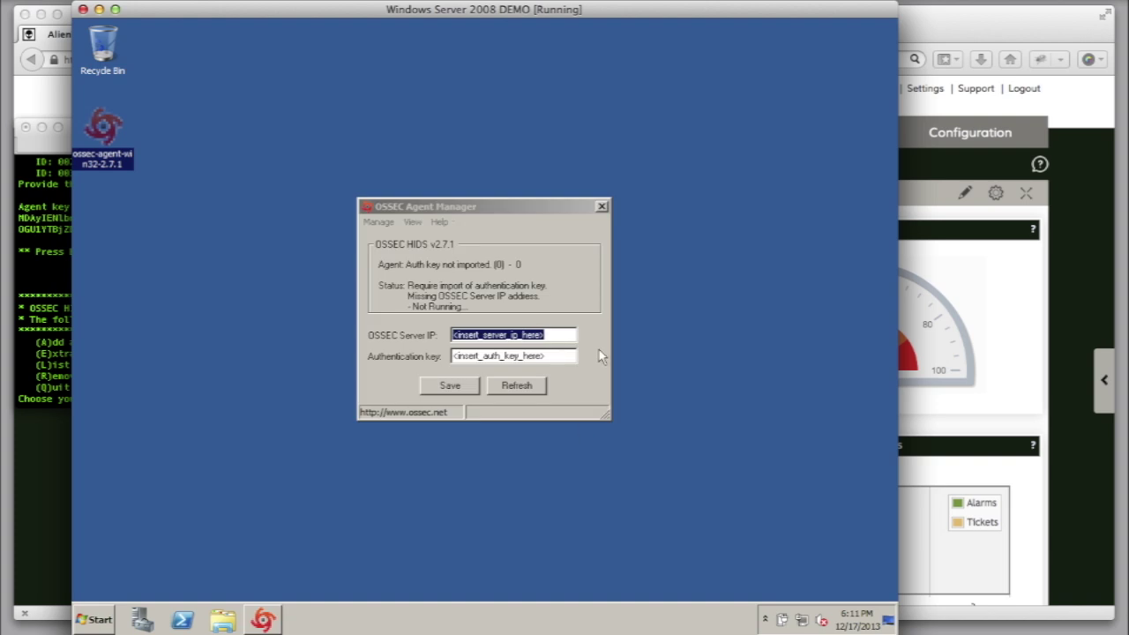
Step: Enter server IP 10.0.0.7 in Agent Manager, then extract and copy agent 003's key
click(539, 339)
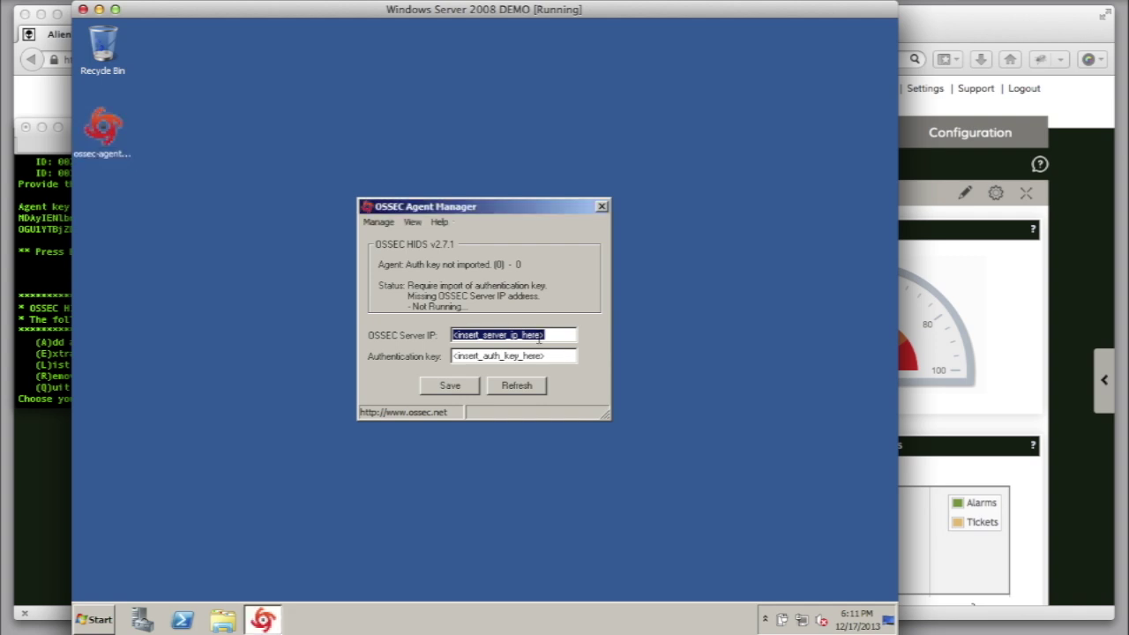
text(10.0.0.7)
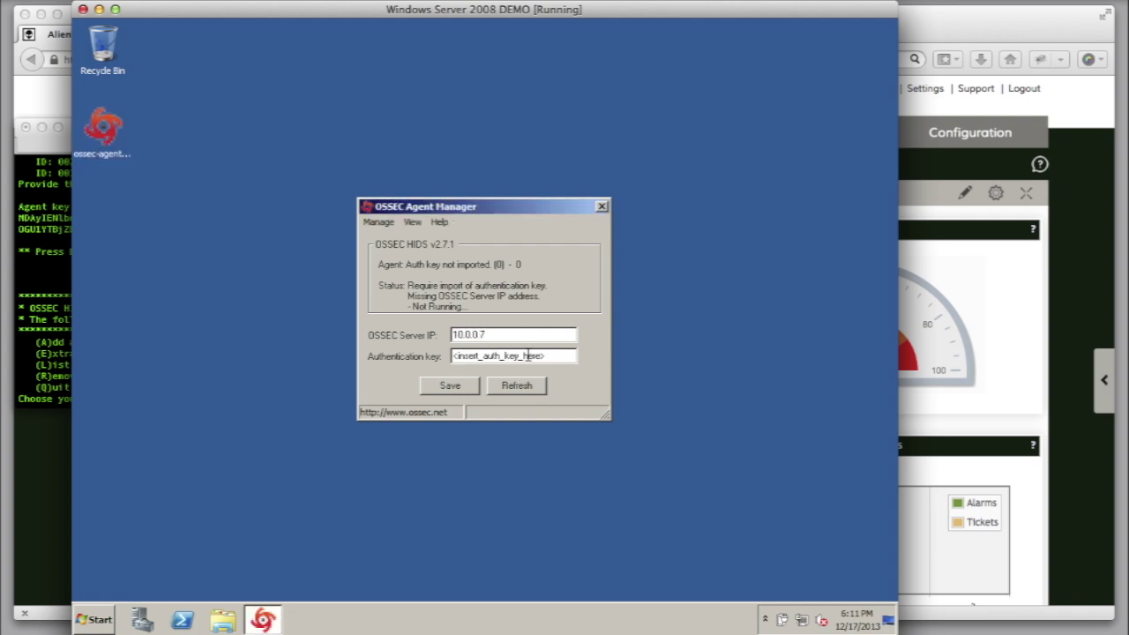
click(26, 398)
text(E)
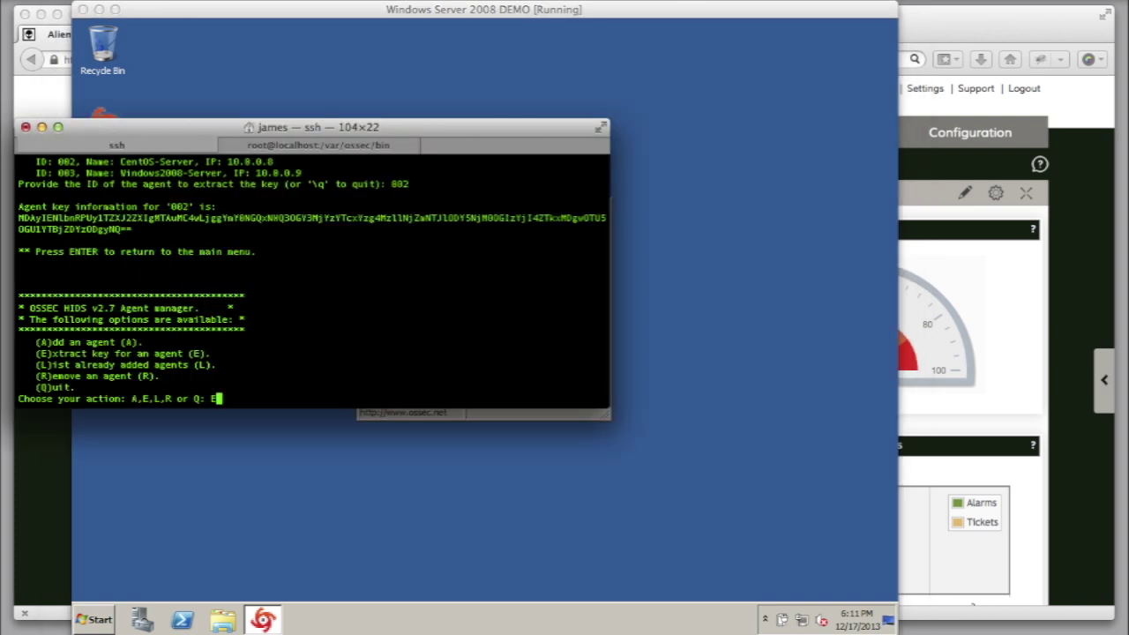
key(Return)
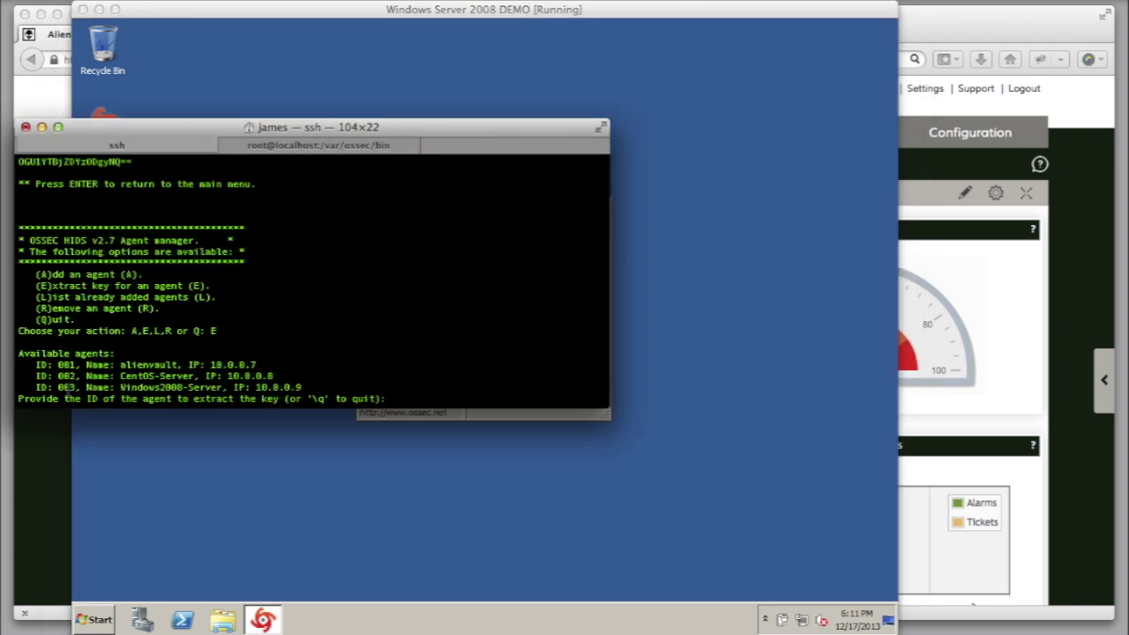
text(003)
key(Return)
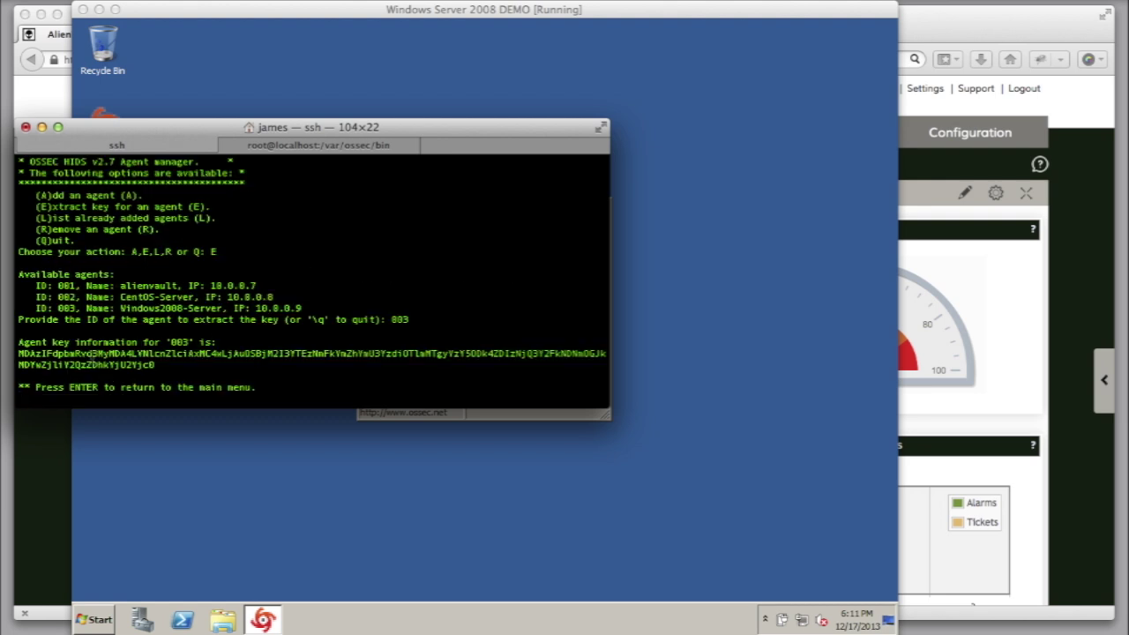
double_click(92, 356)
right_click(91, 356)
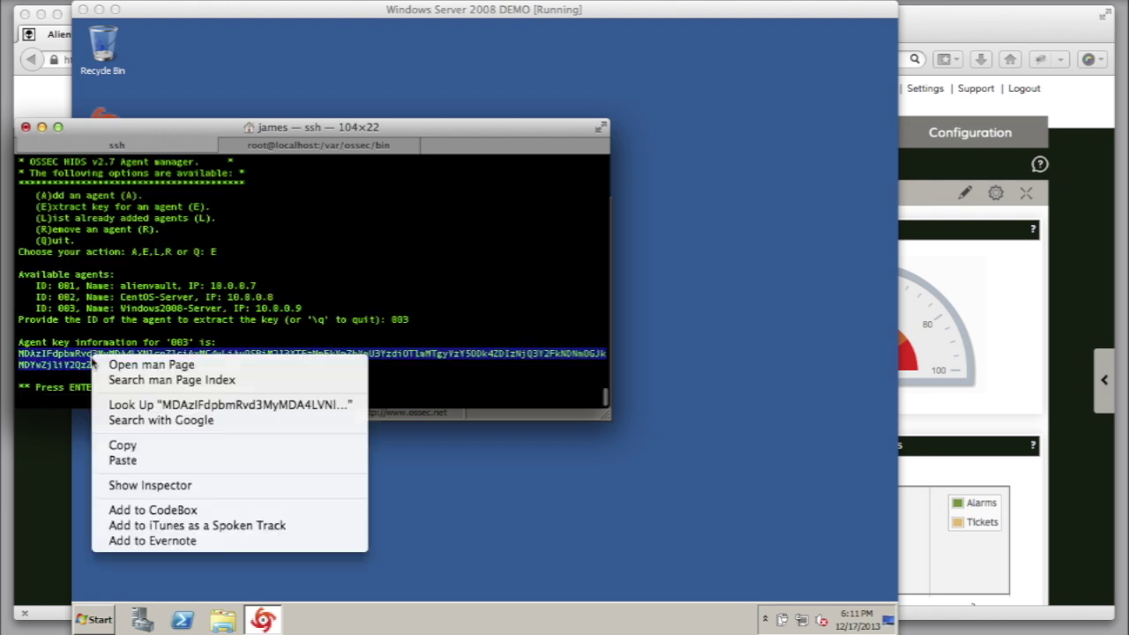
click(133, 450)
Step: Paste agent 003's key into the Windows Agent Manager and save, confirming the import
click(339, 496)
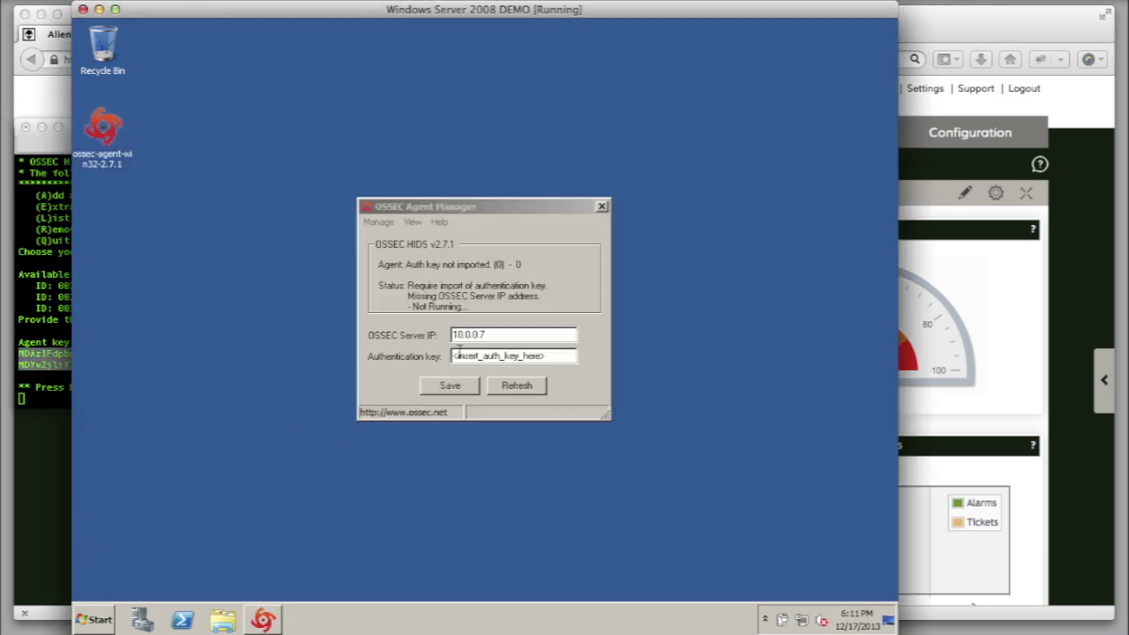
click(476, 344)
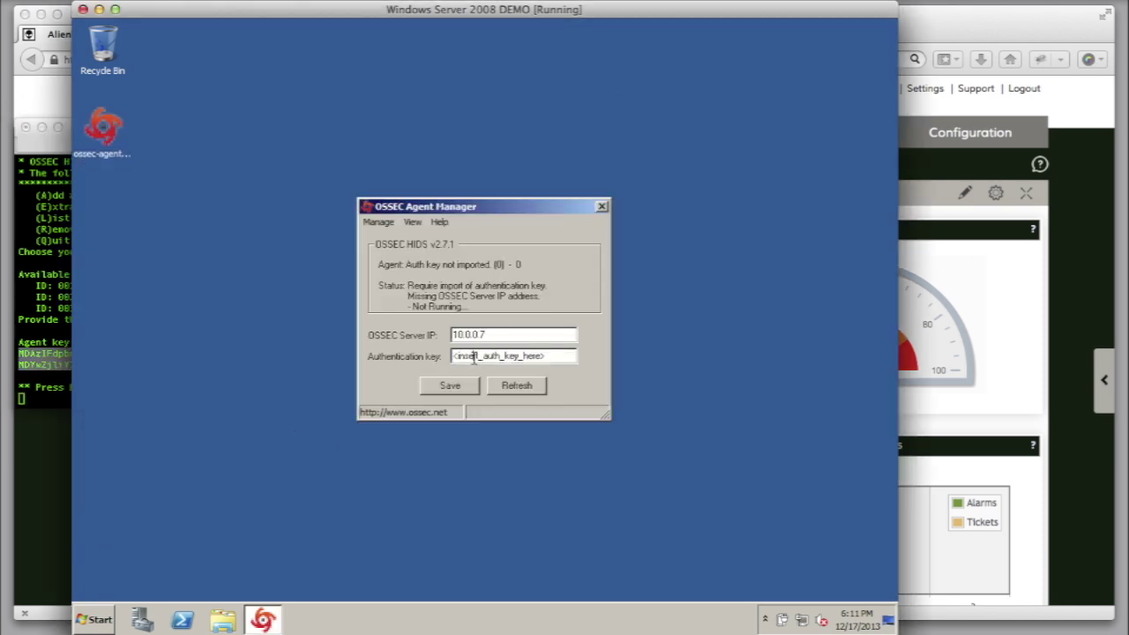
double_click(475, 357)
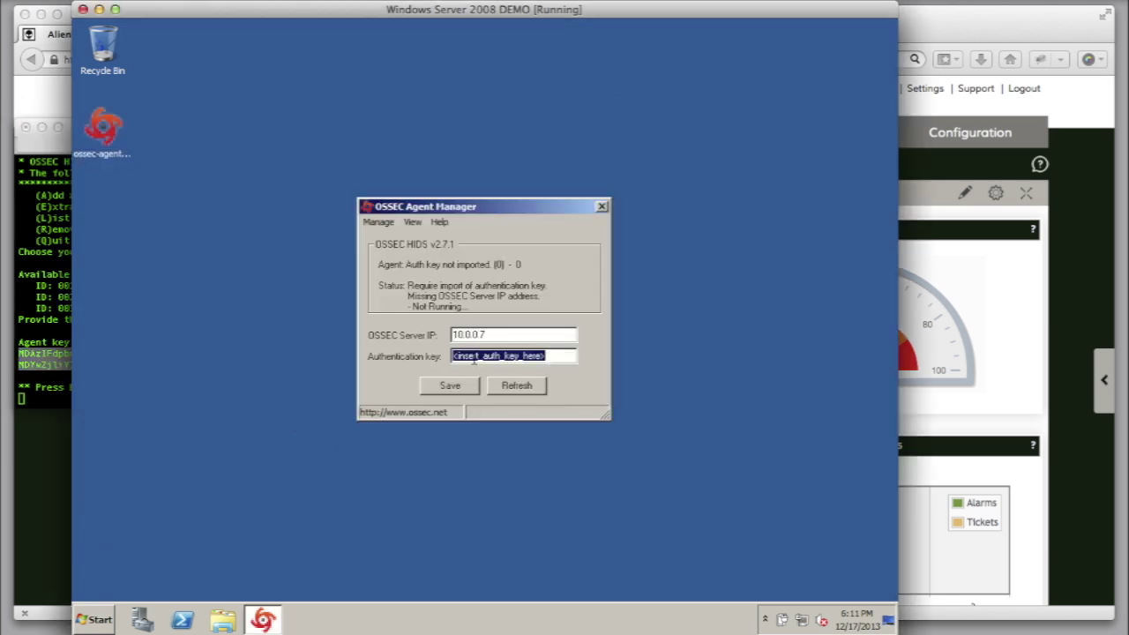
key(ctrl+v)
click(450, 385)
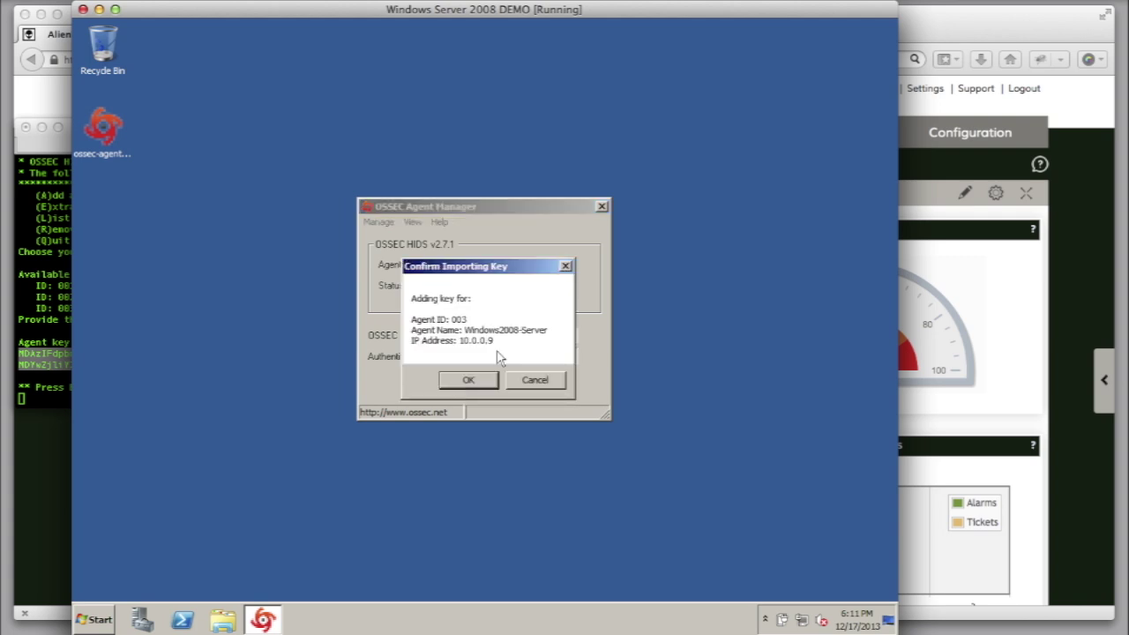
click(472, 382)
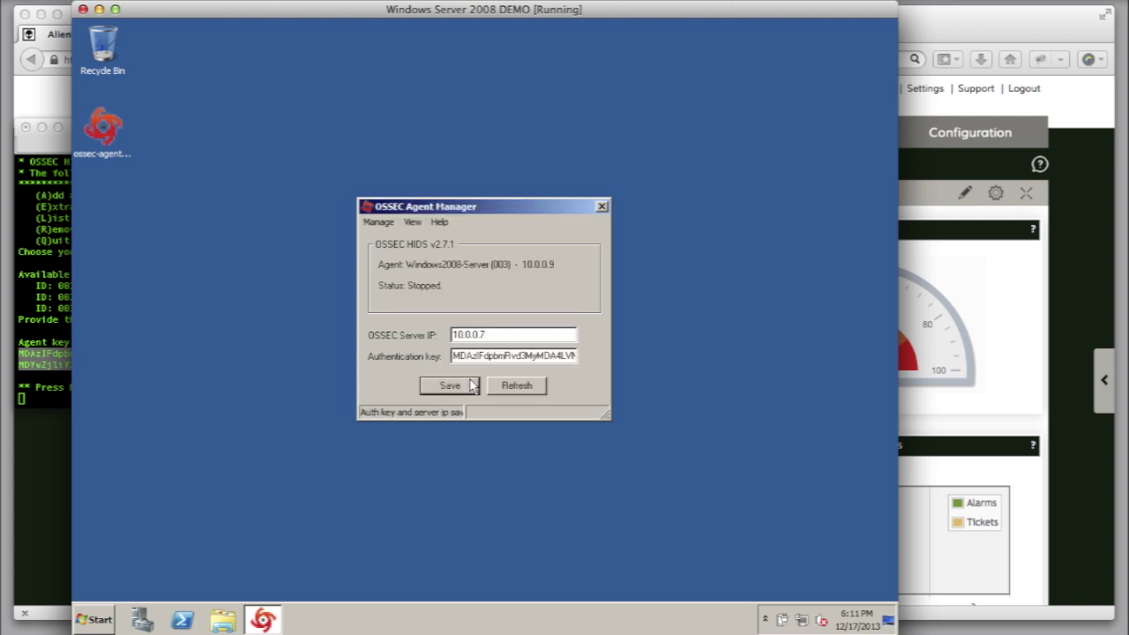
Step: Start the OSSEC agent via Manage > Start OSSEC and hide the Windows VM
click(378, 222)
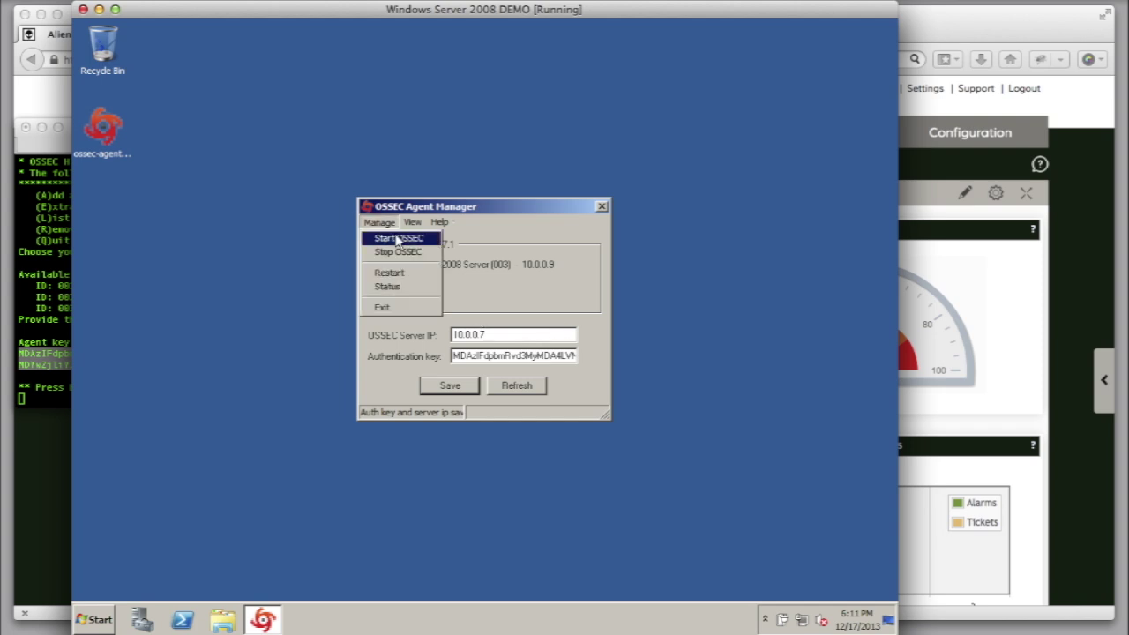
click(396, 239)
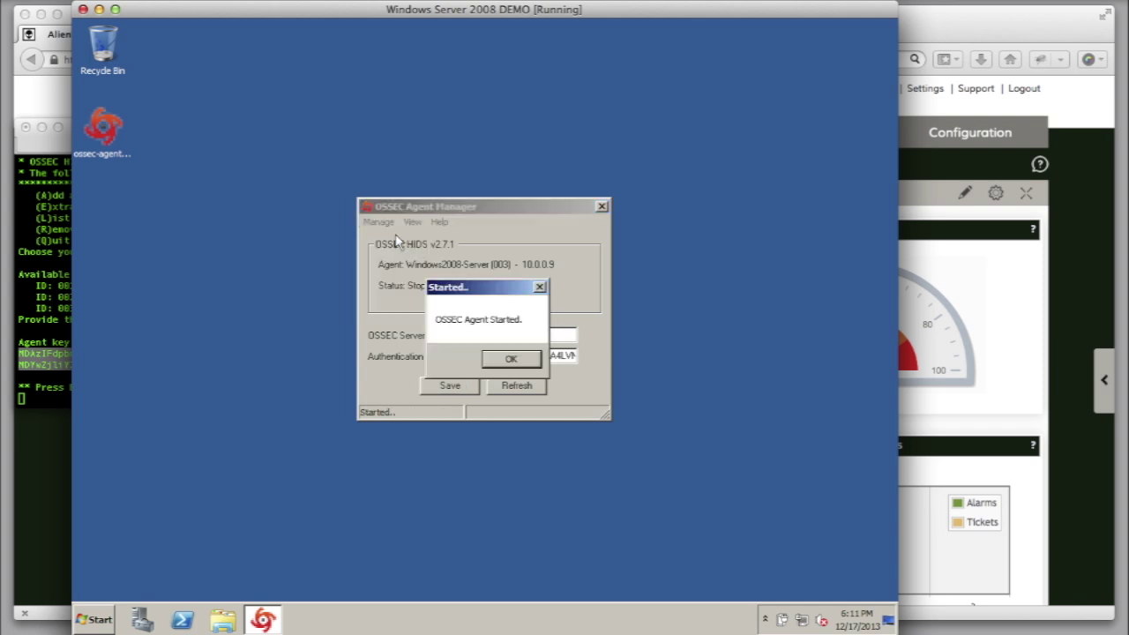
click(516, 359)
key(super+h)
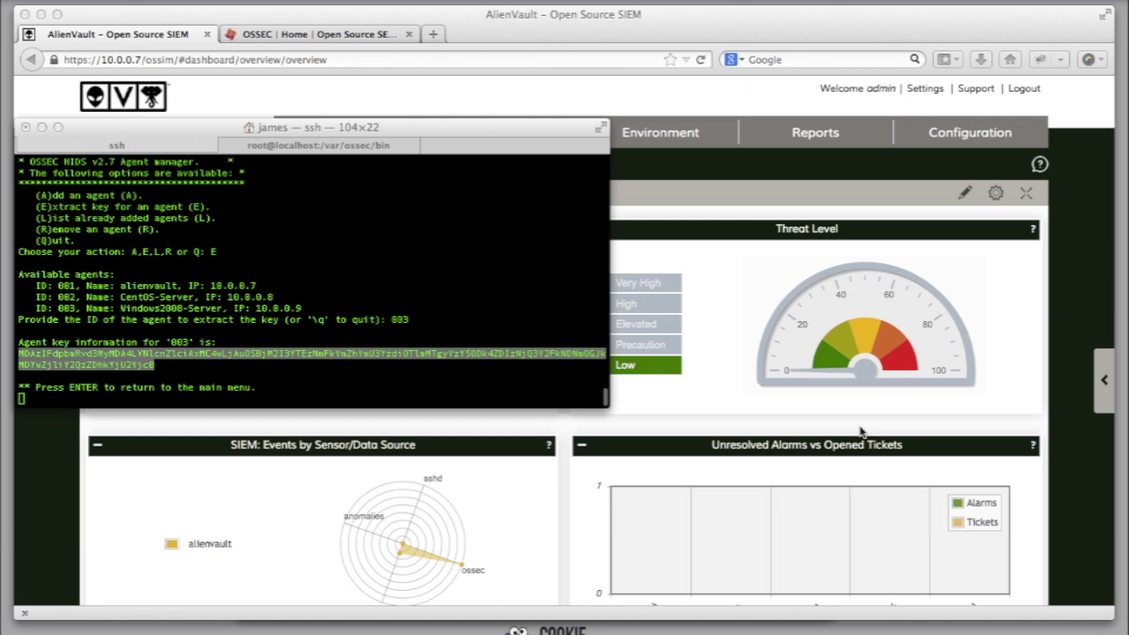
Step: Quit the AlienVault OSSEC agent manager back to the shell
click(533, 375)
key(Return)
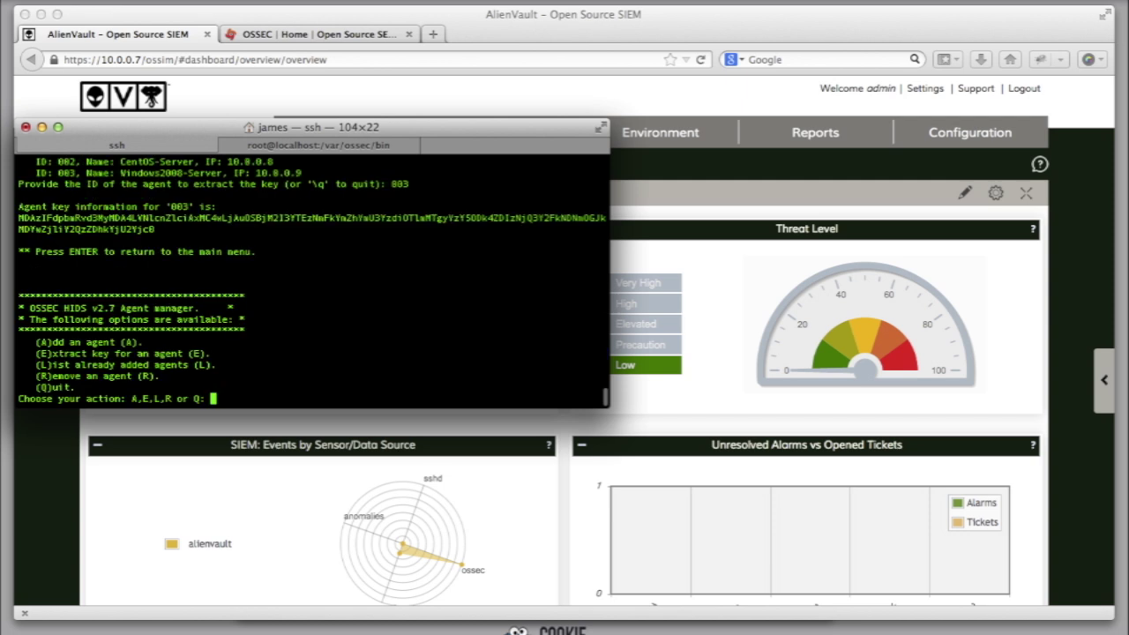
text(Q)
key(Return)
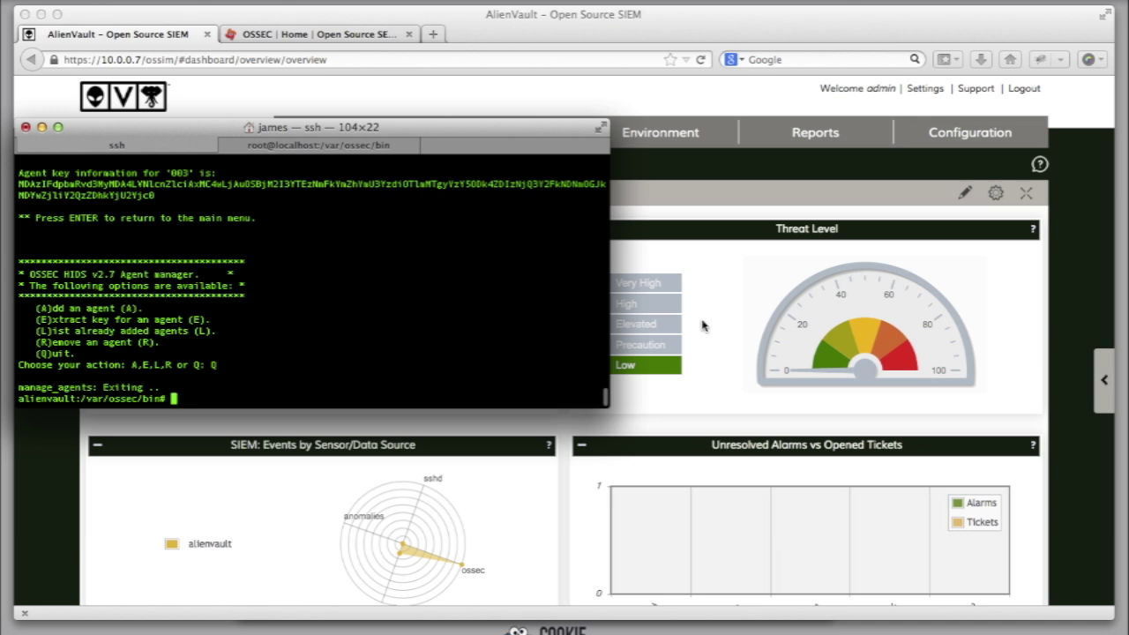
Step: Open Environment > Detection in the OSSIM web console
click(703, 325)
mouse_move(512, 132)
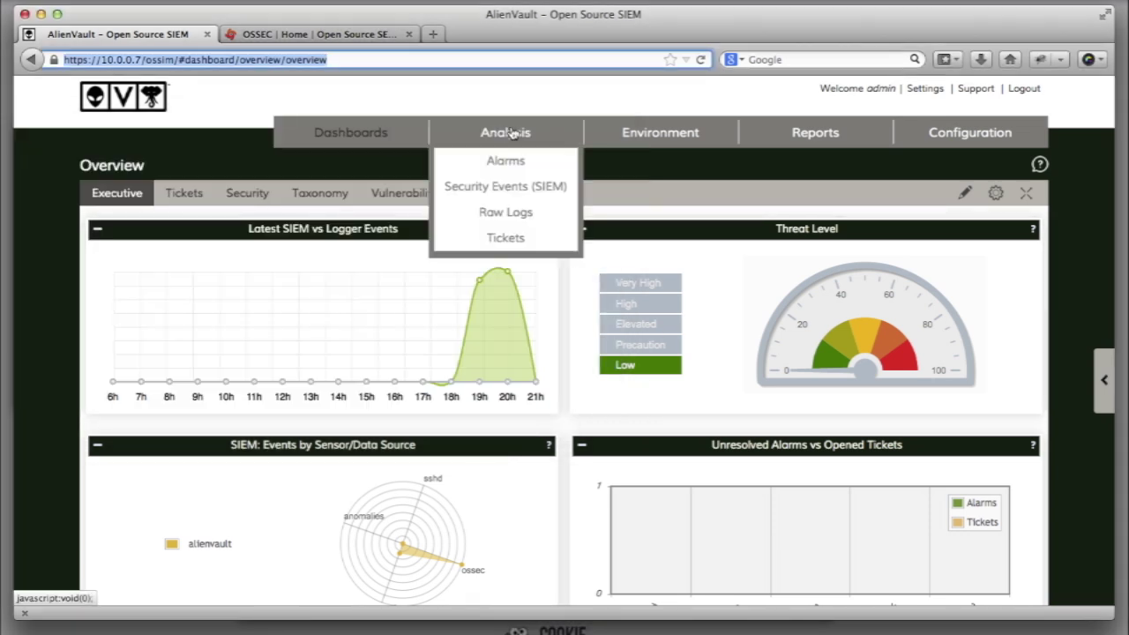
mouse_move(624, 124)
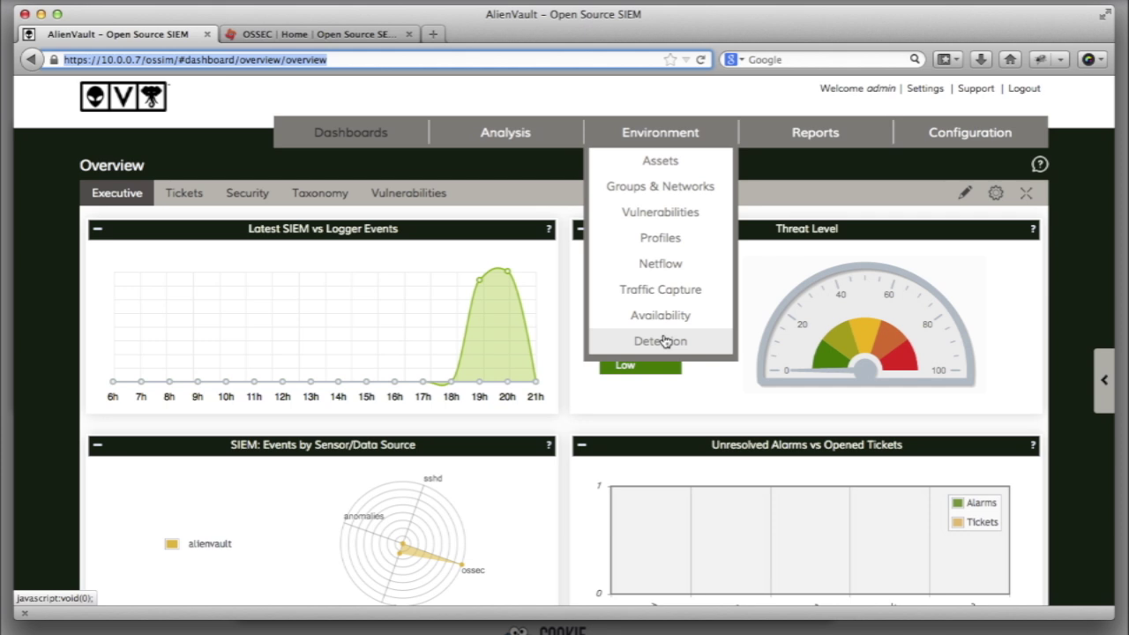
click(665, 341)
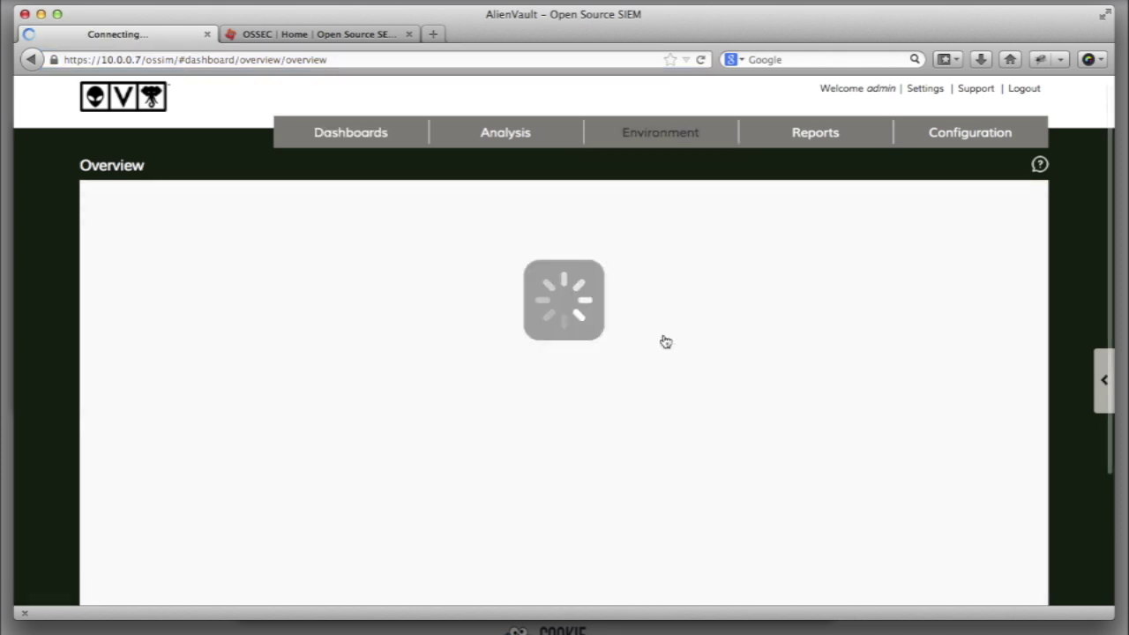
Step: Scroll to the Agents Information table to confirm CentOS-Server and Windows2008-Server are Active
scroll(667, 341, down, 1)
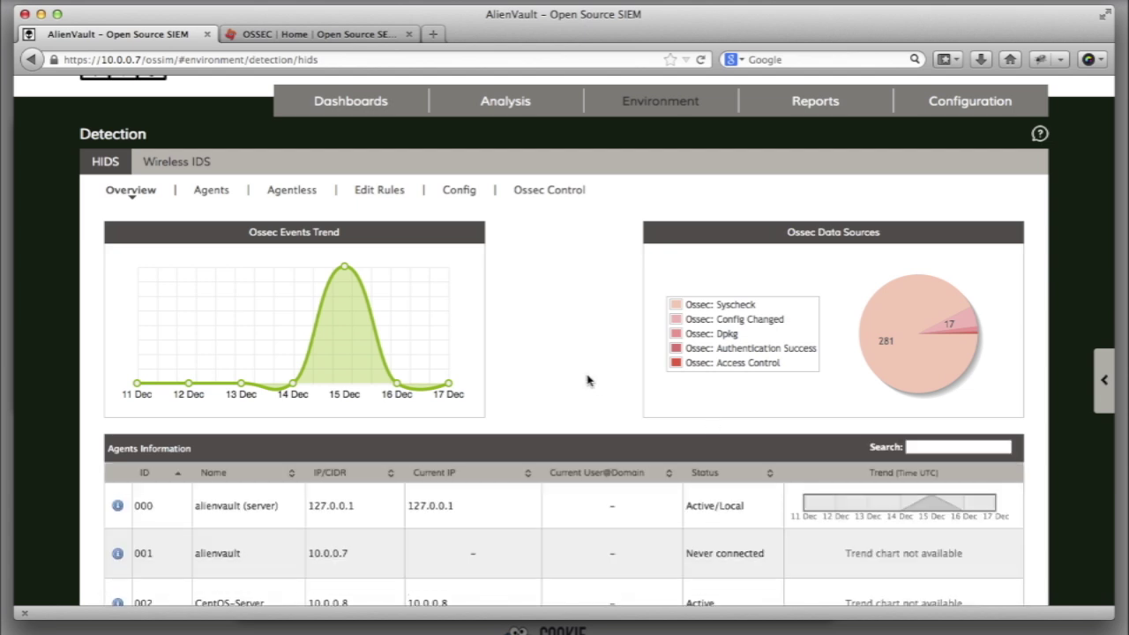
scroll(588, 380, down, 3)
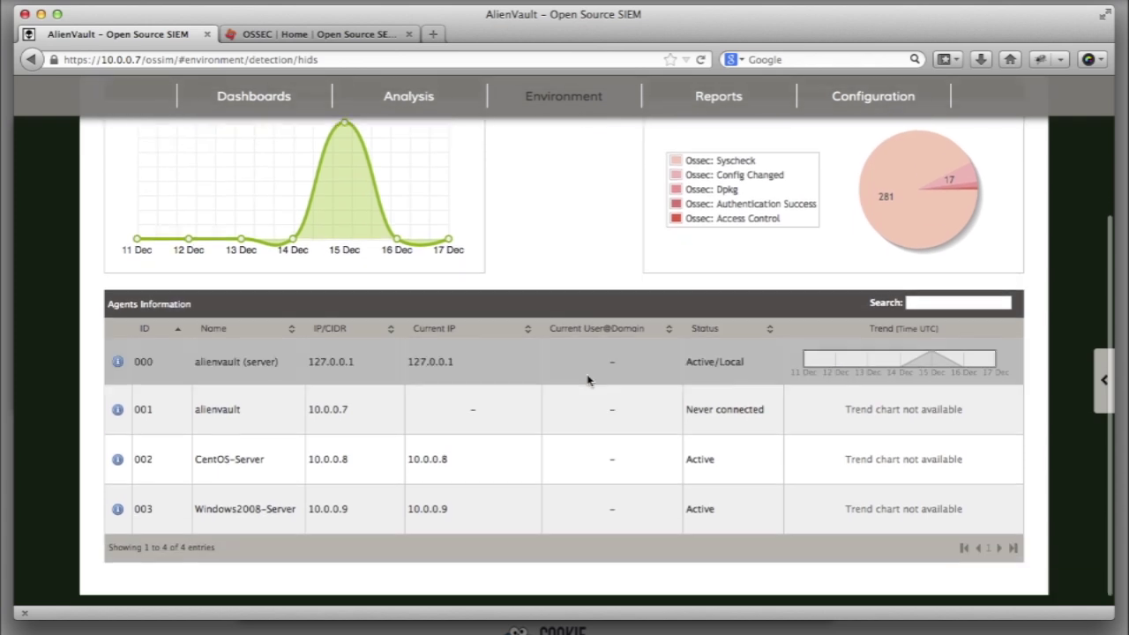